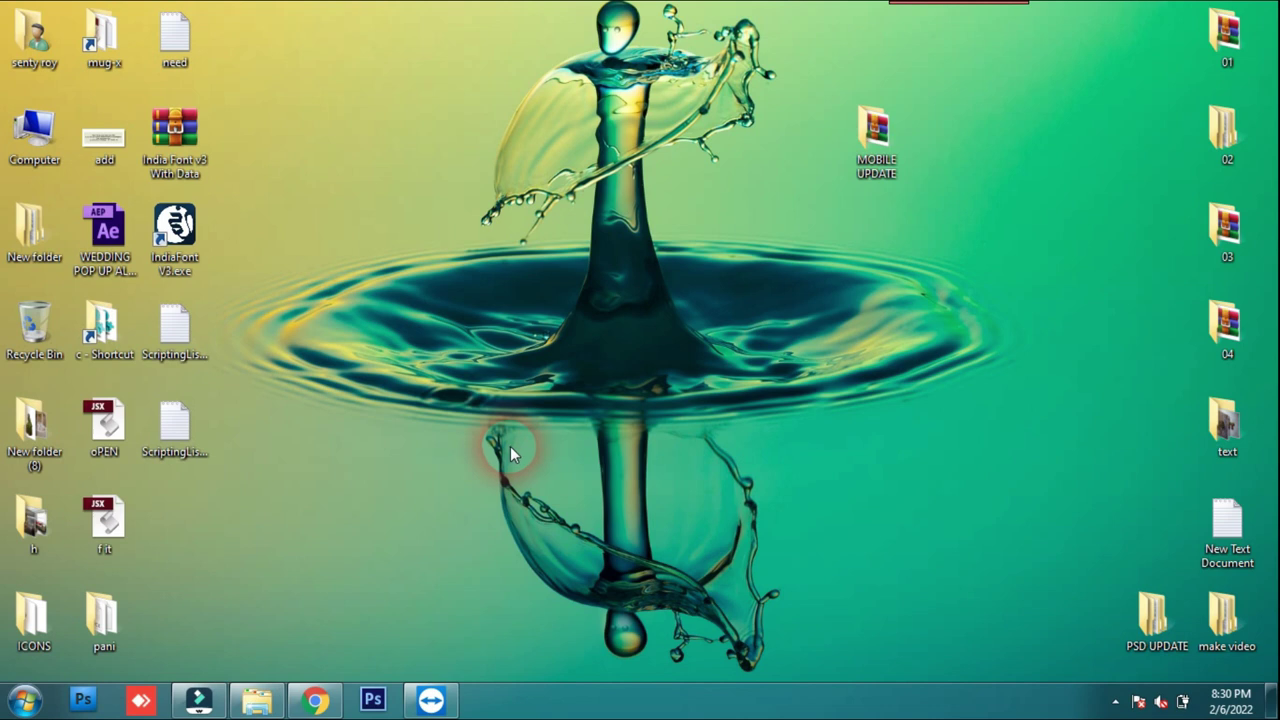
{"action": "left_click", "coordinate": [315, 699]}
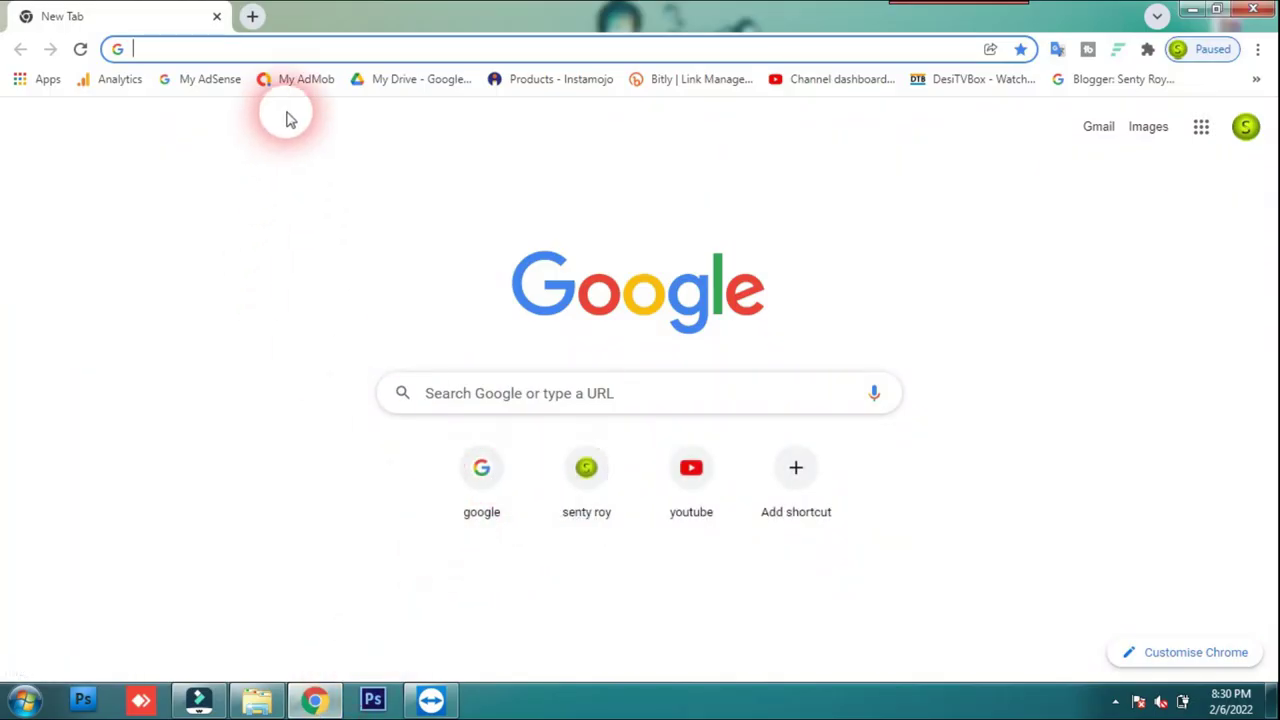
{"action": "left_click", "coordinate": [177, 57]}
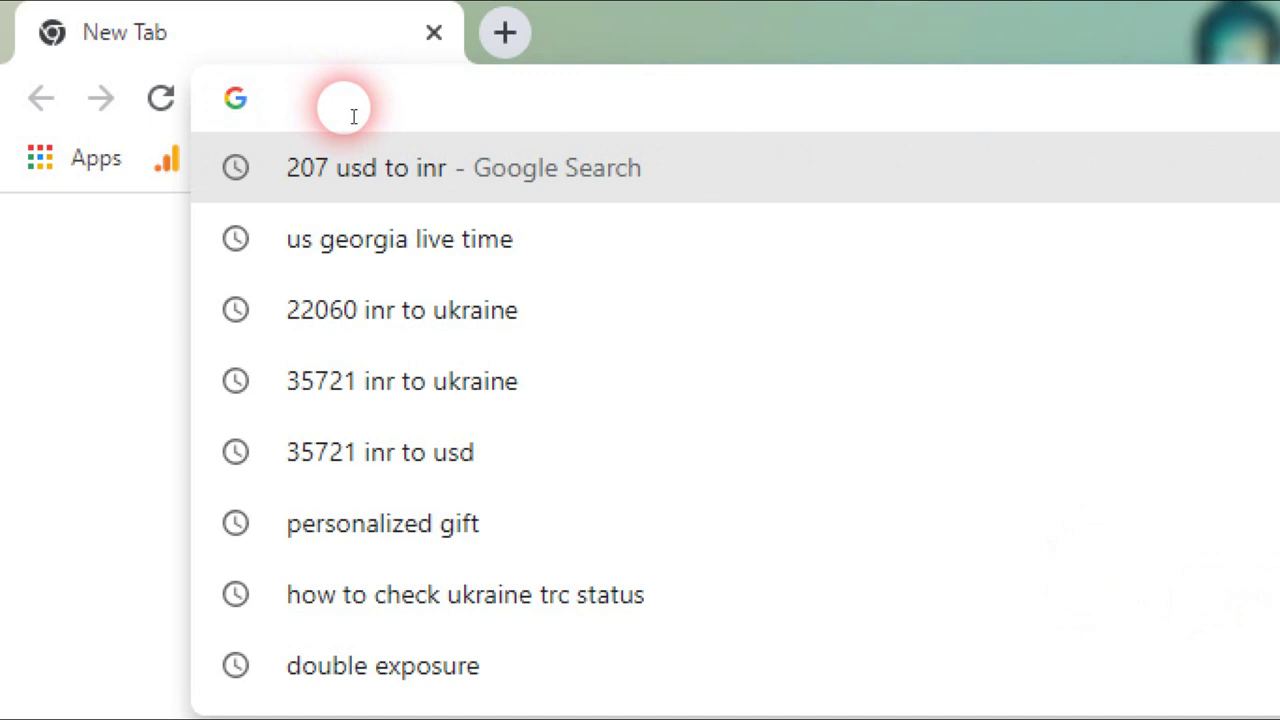
{"action": "type", "text": "w"}
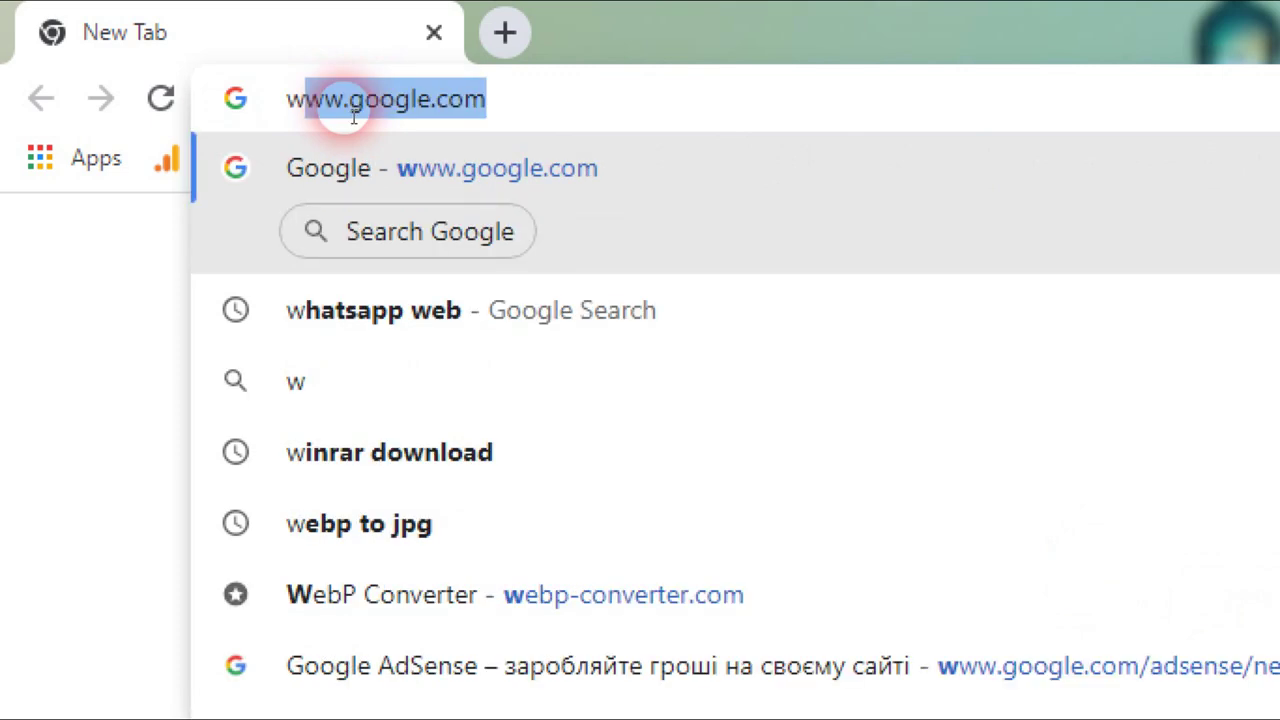
{"action": "type", "text": "w"}
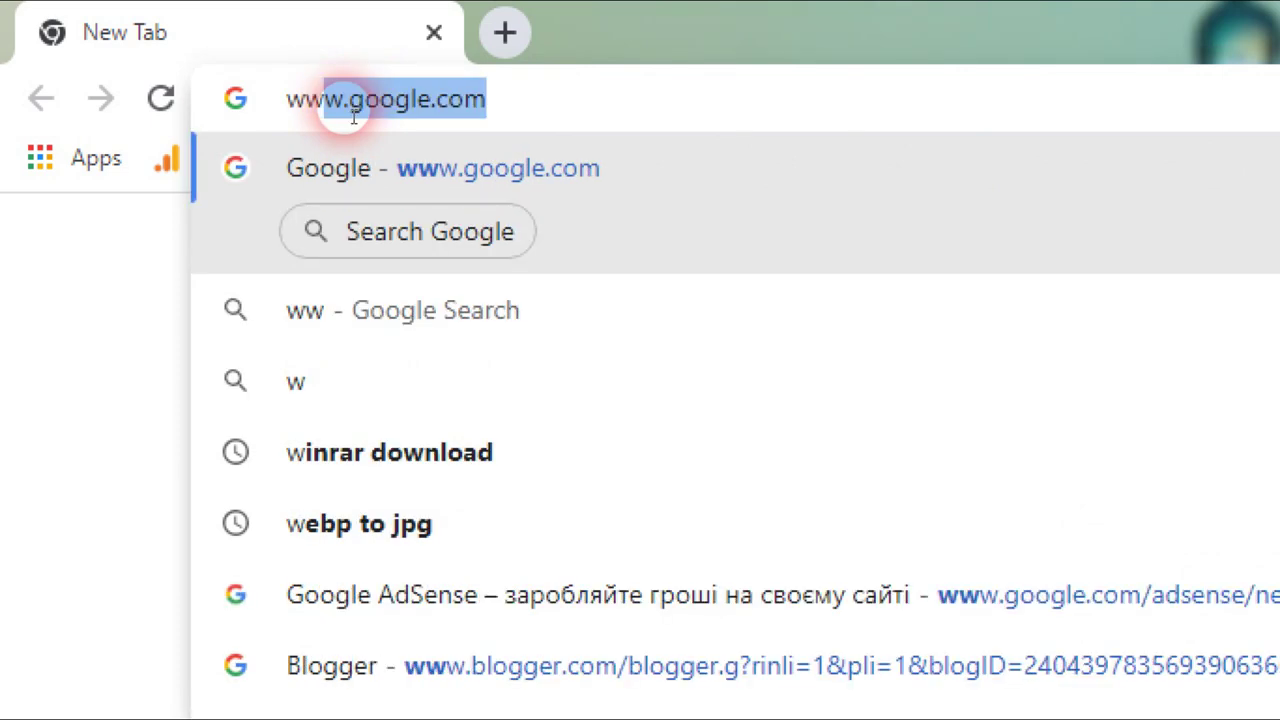
{"action": "type", "text": "w.google.com"}
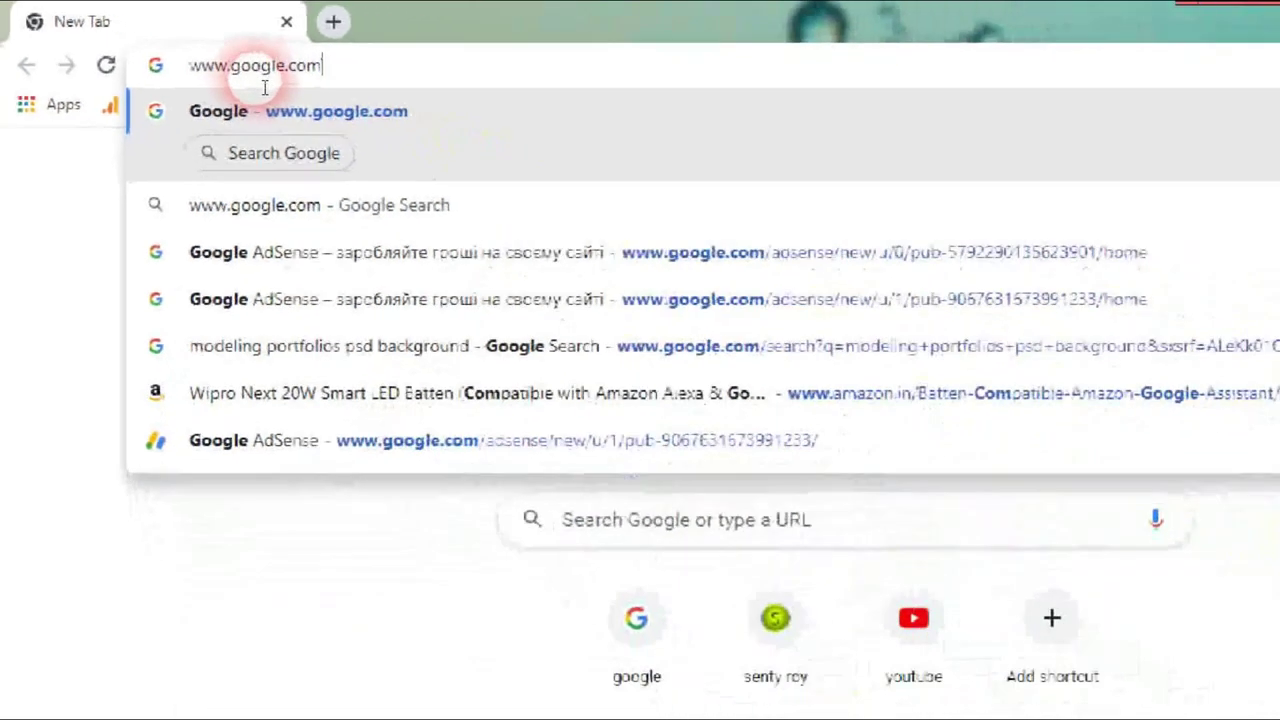
{"action": "key", "text": "Return"}
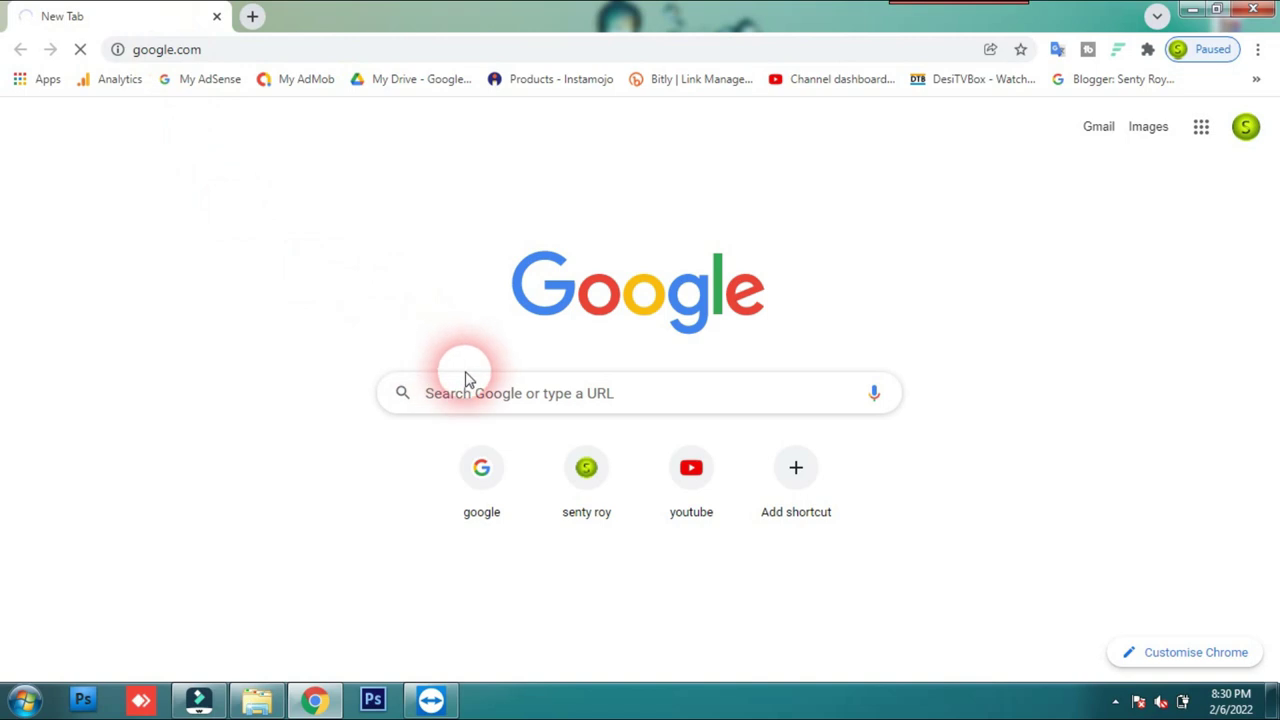
- Search Google for "senty roy"
{"action": "left_click", "coordinate": [649, 369]}
{"action": "type", "text": "s"}
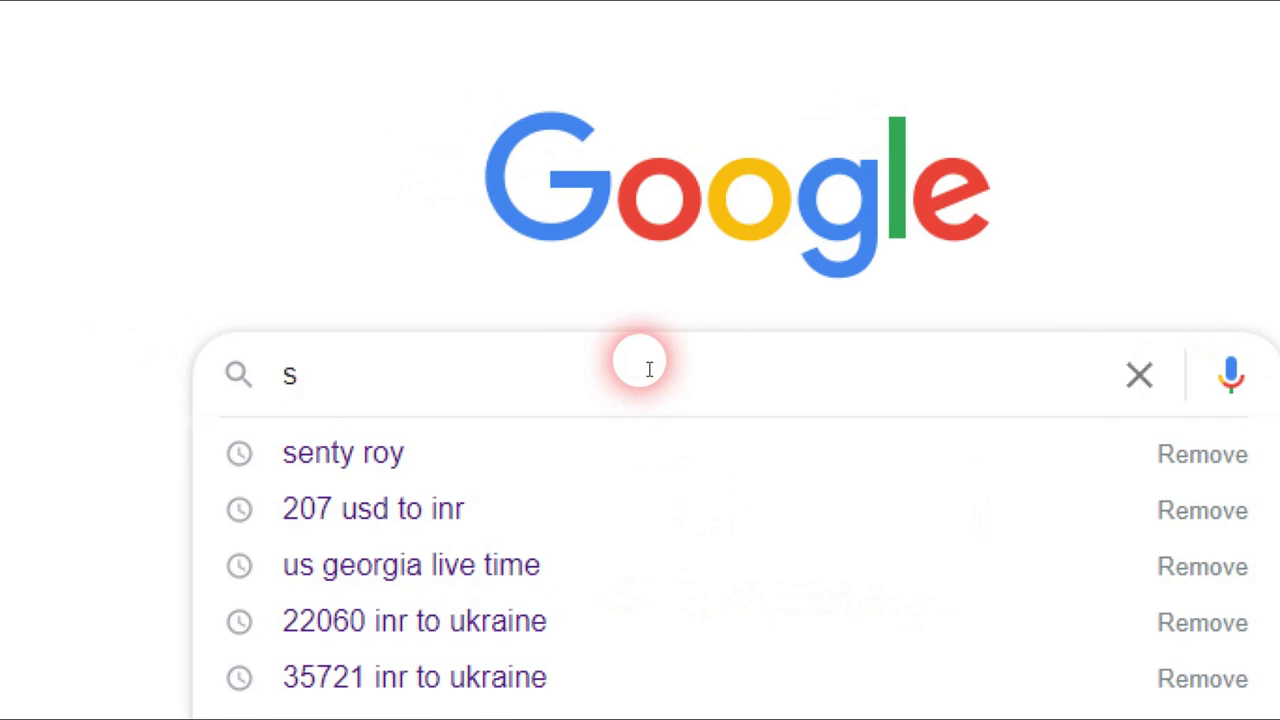
{"action": "type", "text": "enty"}
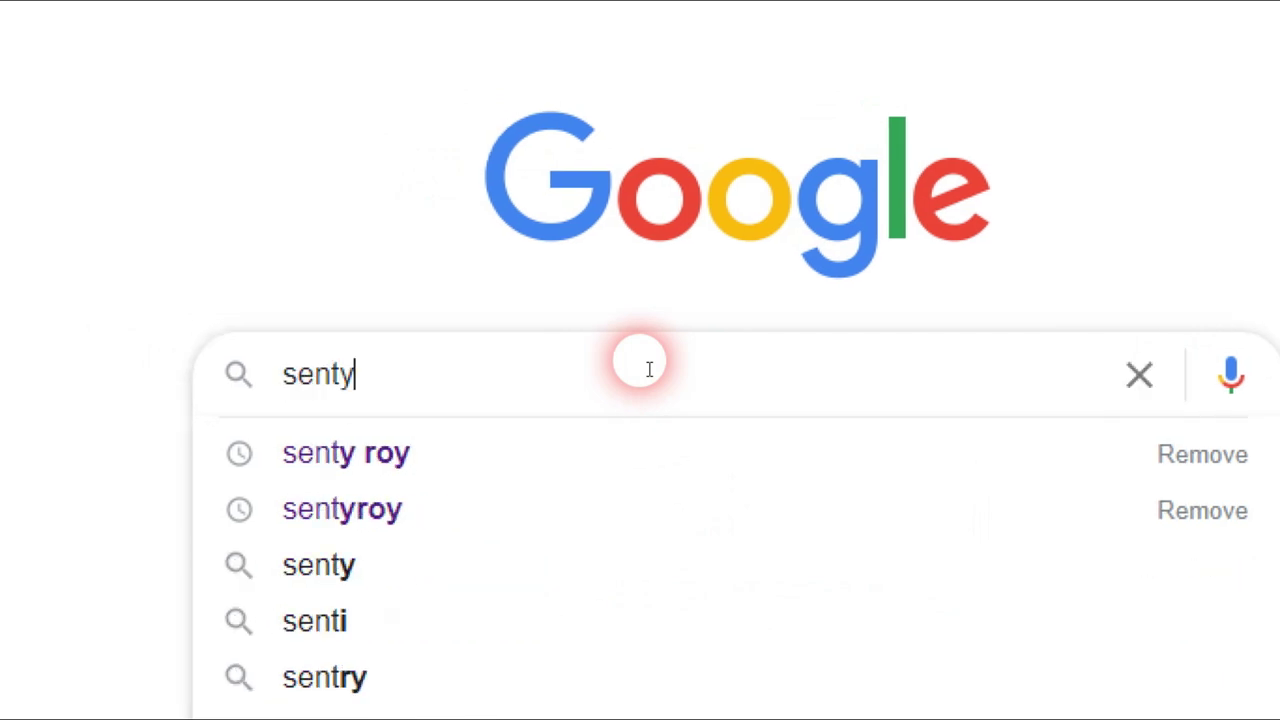
{"action": "type", "text": " roy"}
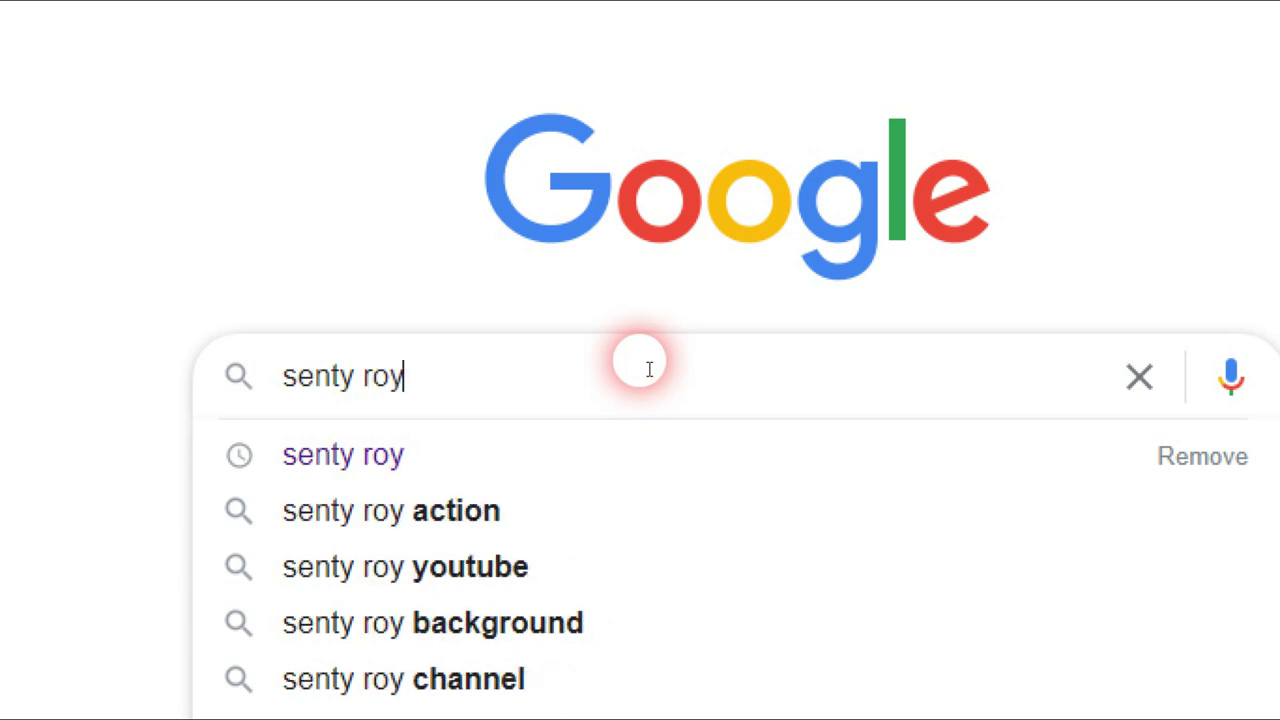
{"action": "key", "text": "Return"}
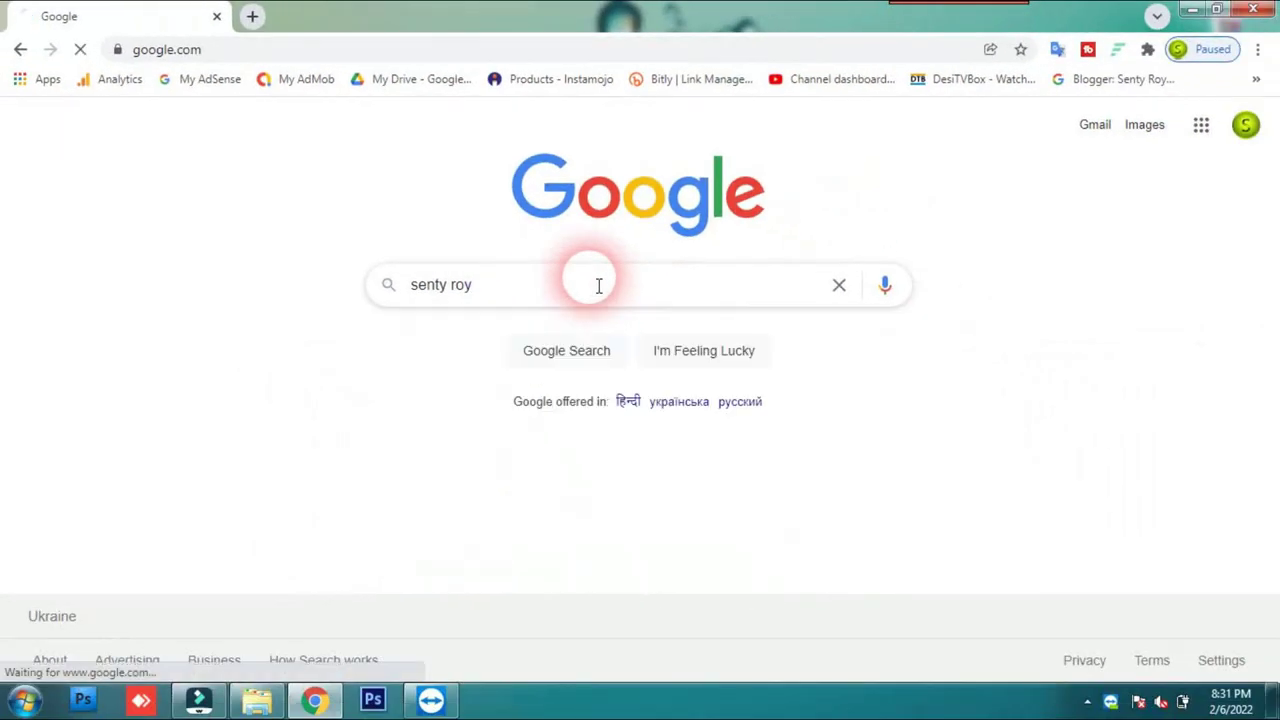
{"action": "scroll", "coordinate": [592, 285], "scroll_direction": "down", "scroll_amount": 1}
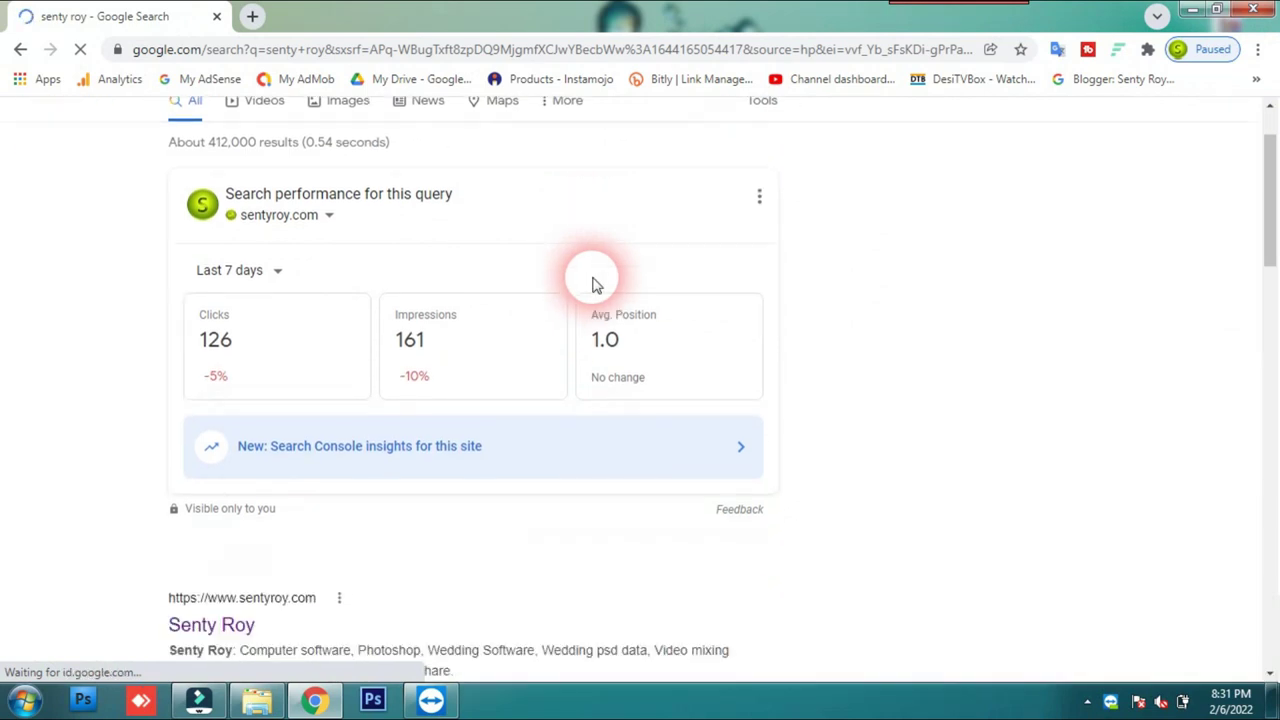
{"action": "scroll", "coordinate": [592, 285], "scroll_direction": "down", "scroll_amount": 4}
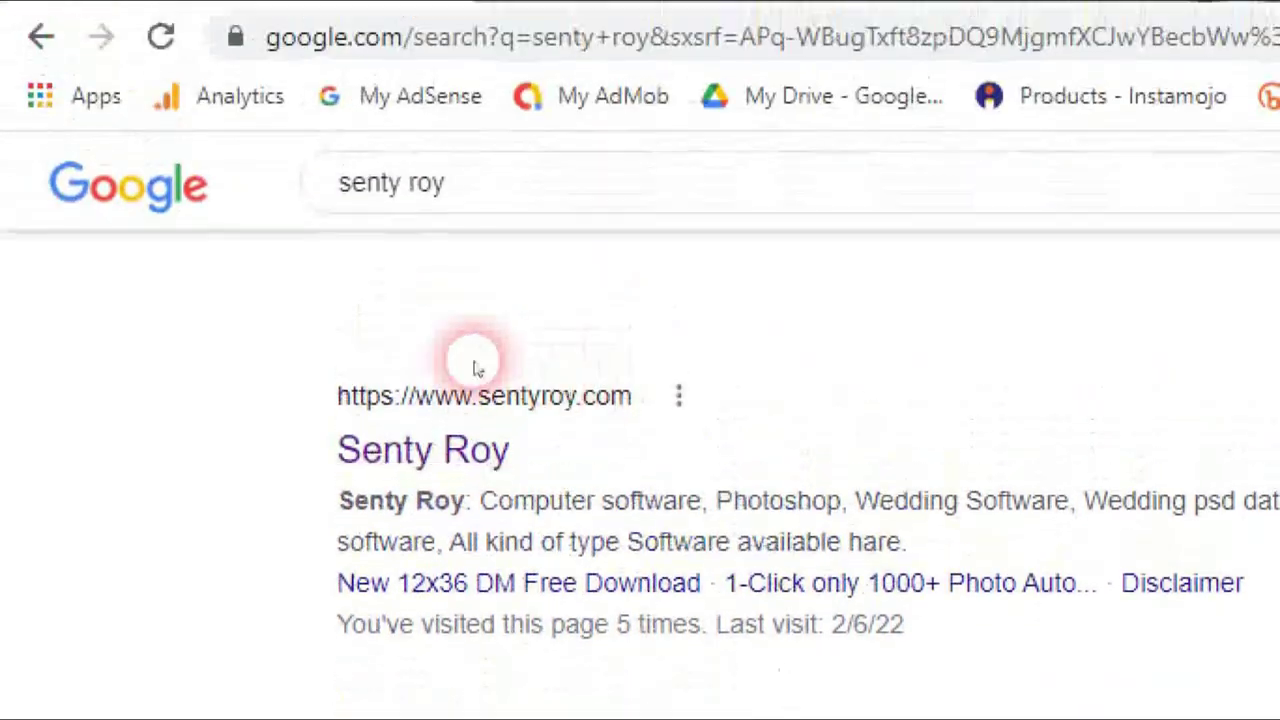
{"action": "scroll", "coordinate": [566, 682], "scroll_direction": "down", "scroll_amount": 3}
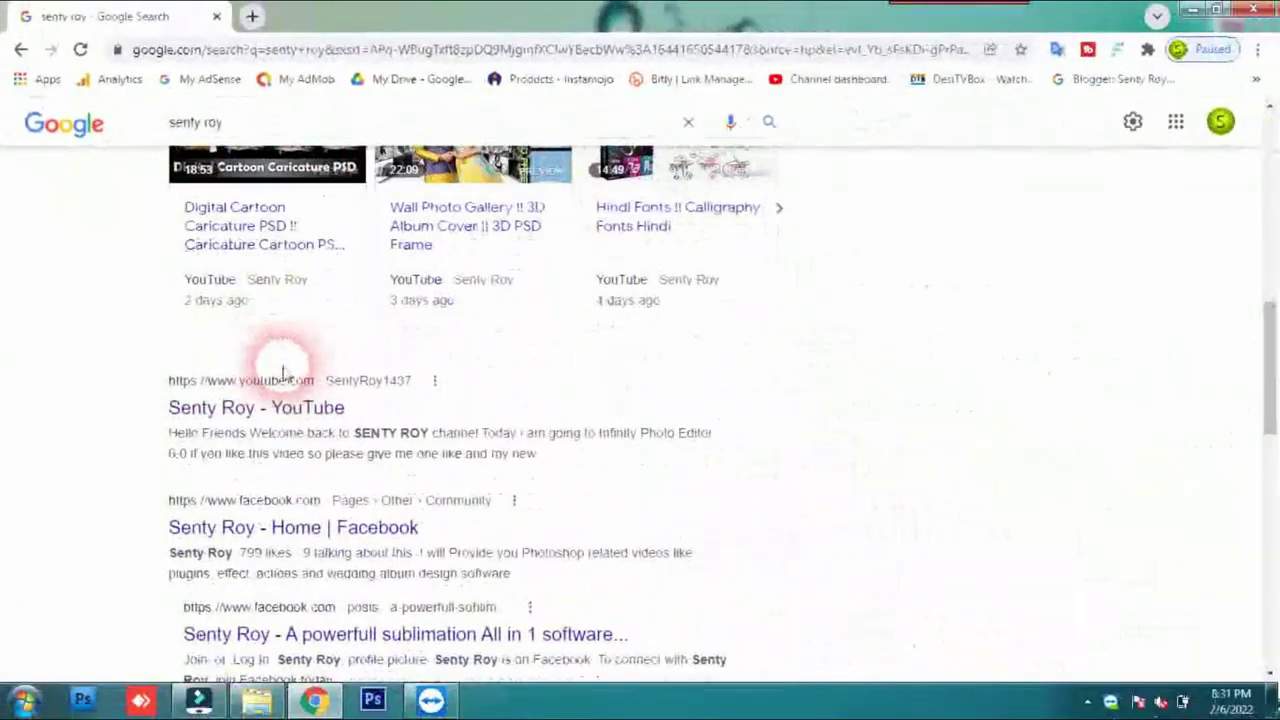
{"action": "scroll", "coordinate": [270, 400], "scroll_direction": "up", "scroll_amount": 3}
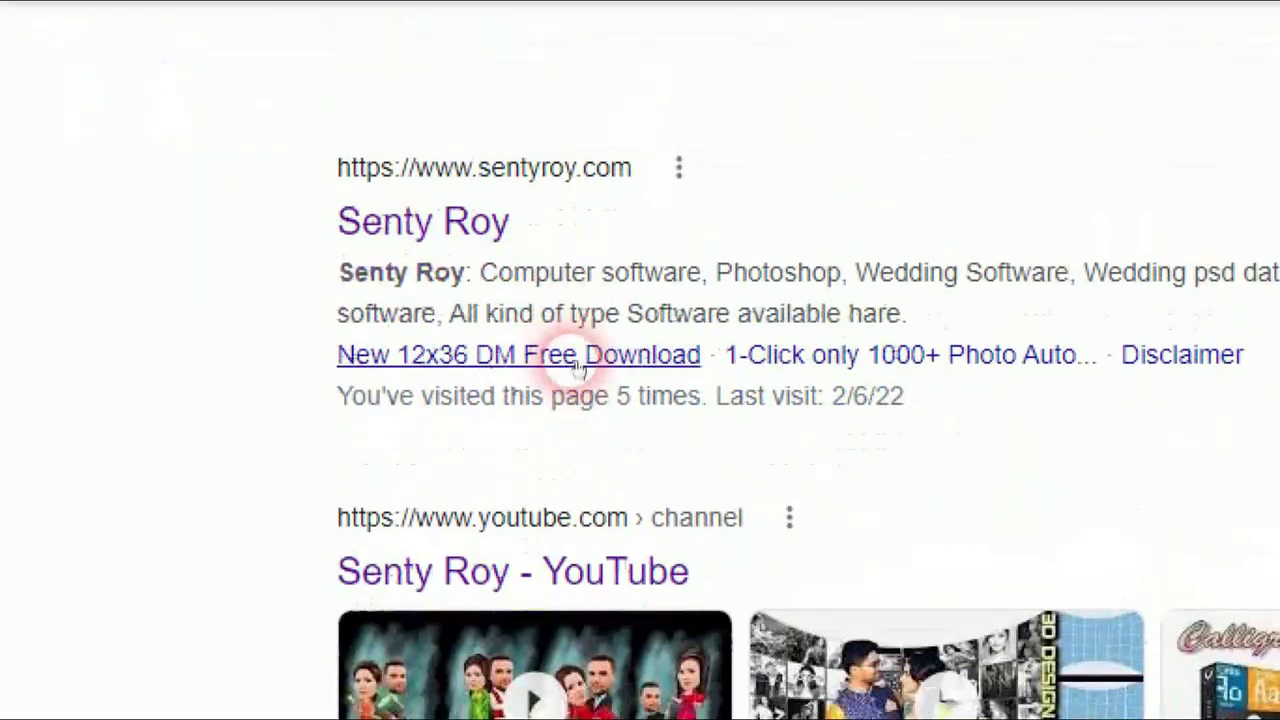
{"action": "scroll", "coordinate": [578, 368], "scroll_direction": "down", "scroll_amount": 10}
{"action": "scroll", "coordinate": [578, 368], "scroll_direction": "up", "scroll_amount": 10}
{"action": "scroll", "coordinate": [270, 380], "scroll_direction": "down", "scroll_amount": 3}
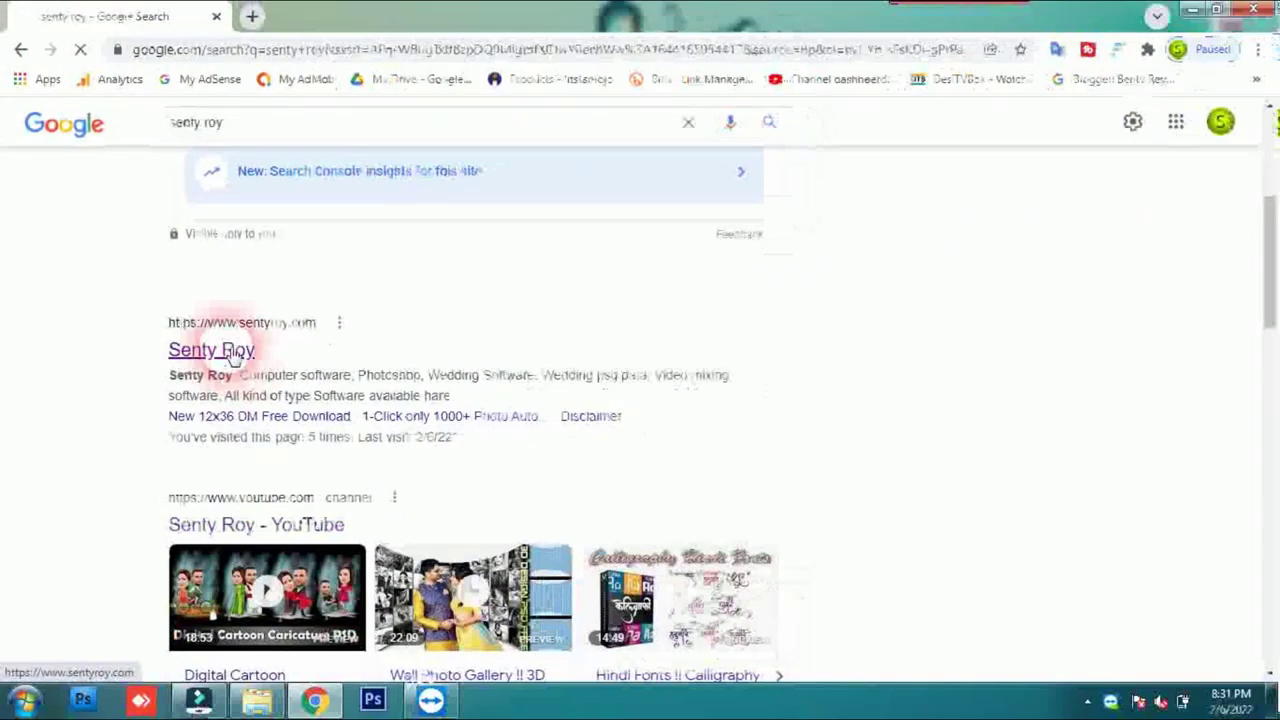
{"action": "left_click", "coordinate": [272, 363]}
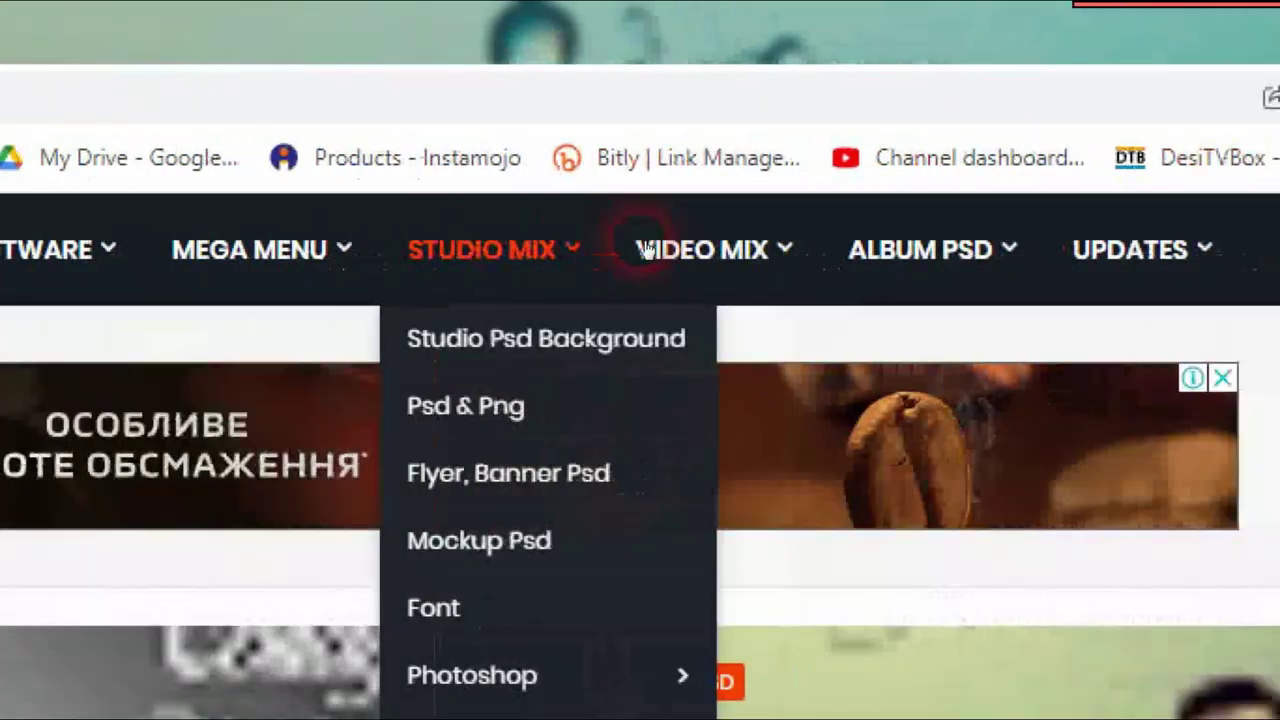
- Open the site's Mug-x Data updates page and dismiss the advertisement that covers it
{"action": "mouse_move", "coordinate": [1120, 250]}
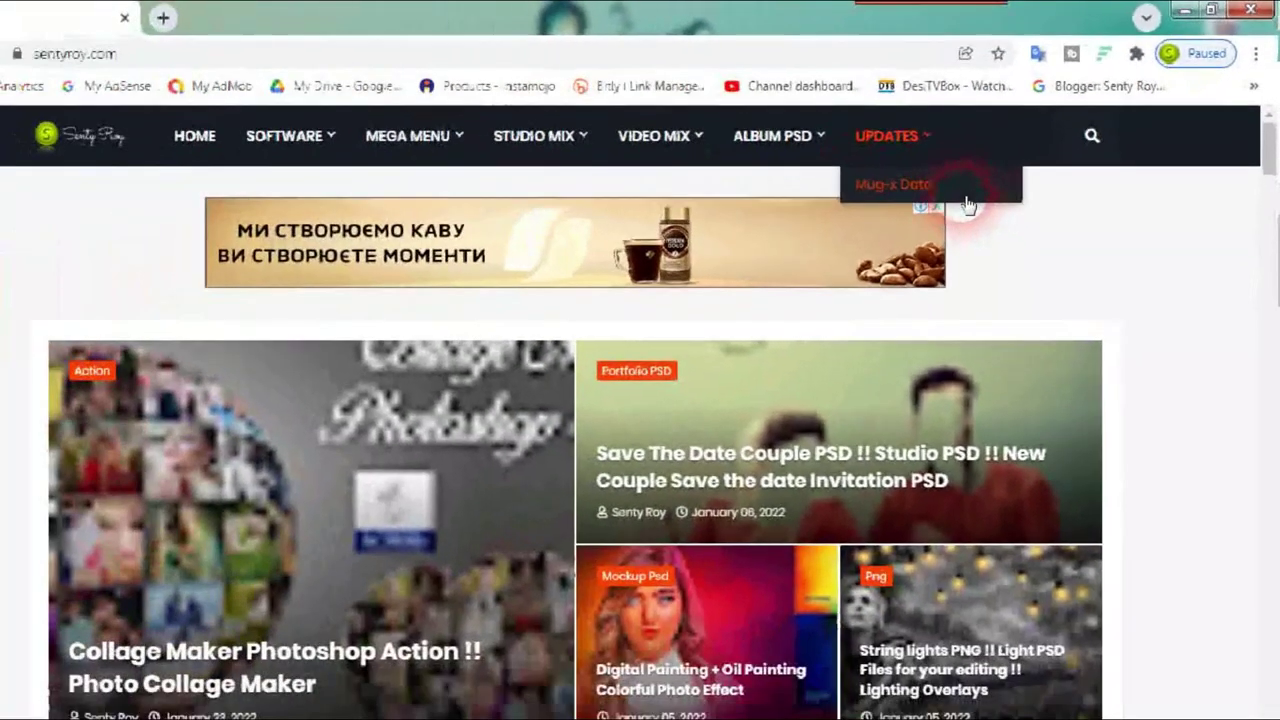
{"action": "left_click", "coordinate": [805, 248]}
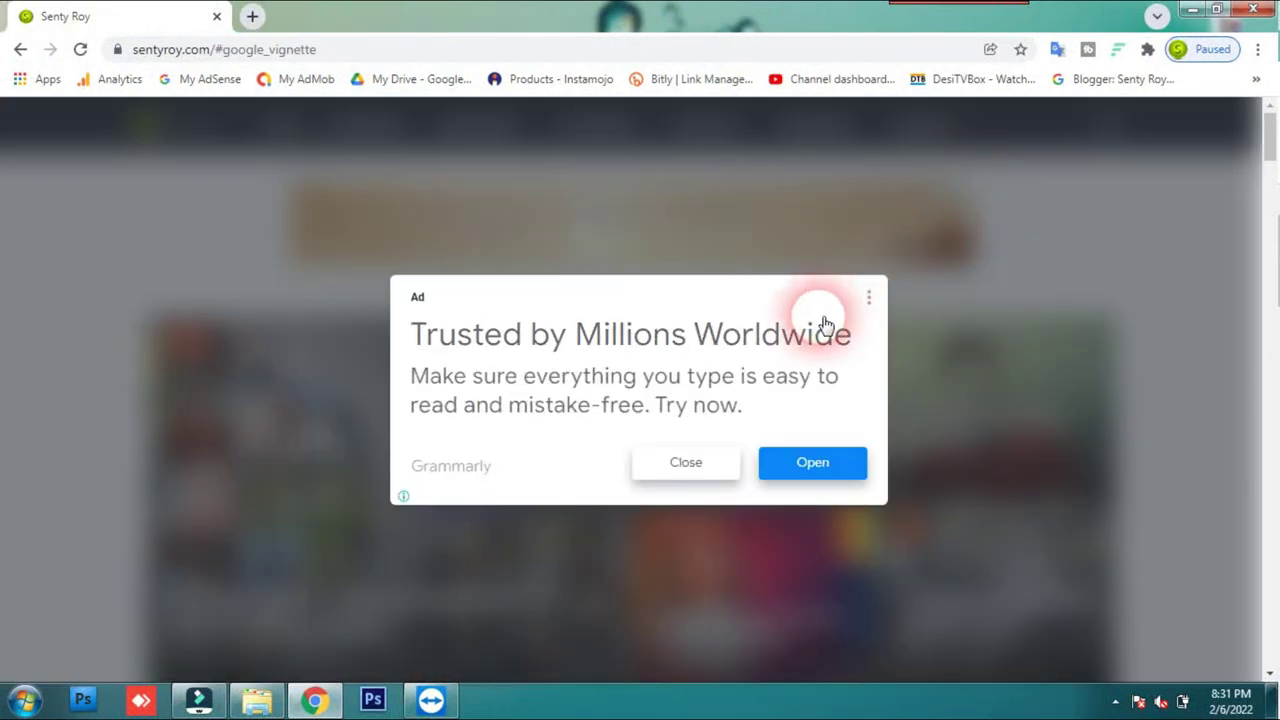
{"action": "left_click", "coordinate": [700, 464]}
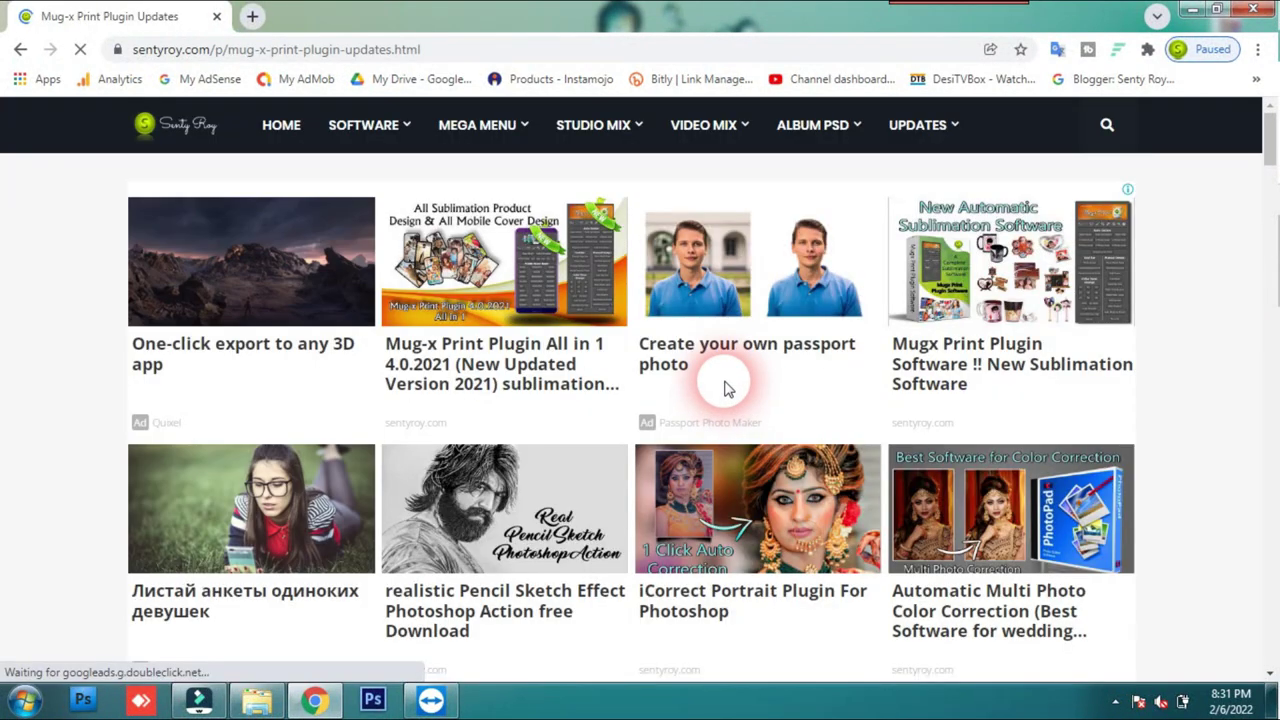
- Review the update categories on the Mug-x Print Plugin Updates page and open Mobile Models Updates
{"action": "scroll", "coordinate": [727, 388], "scroll_direction": "down", "scroll_amount": 5}
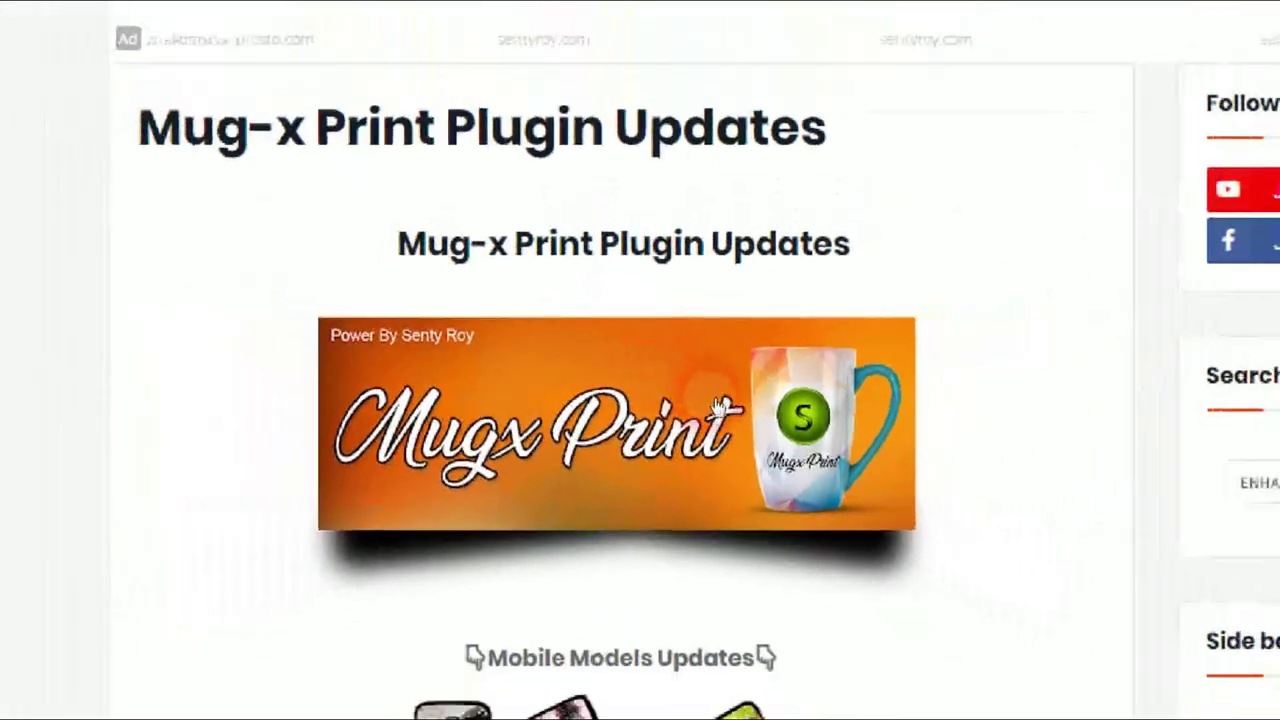
{"action": "scroll", "coordinate": [647, 370], "scroll_direction": "down", "scroll_amount": 3}
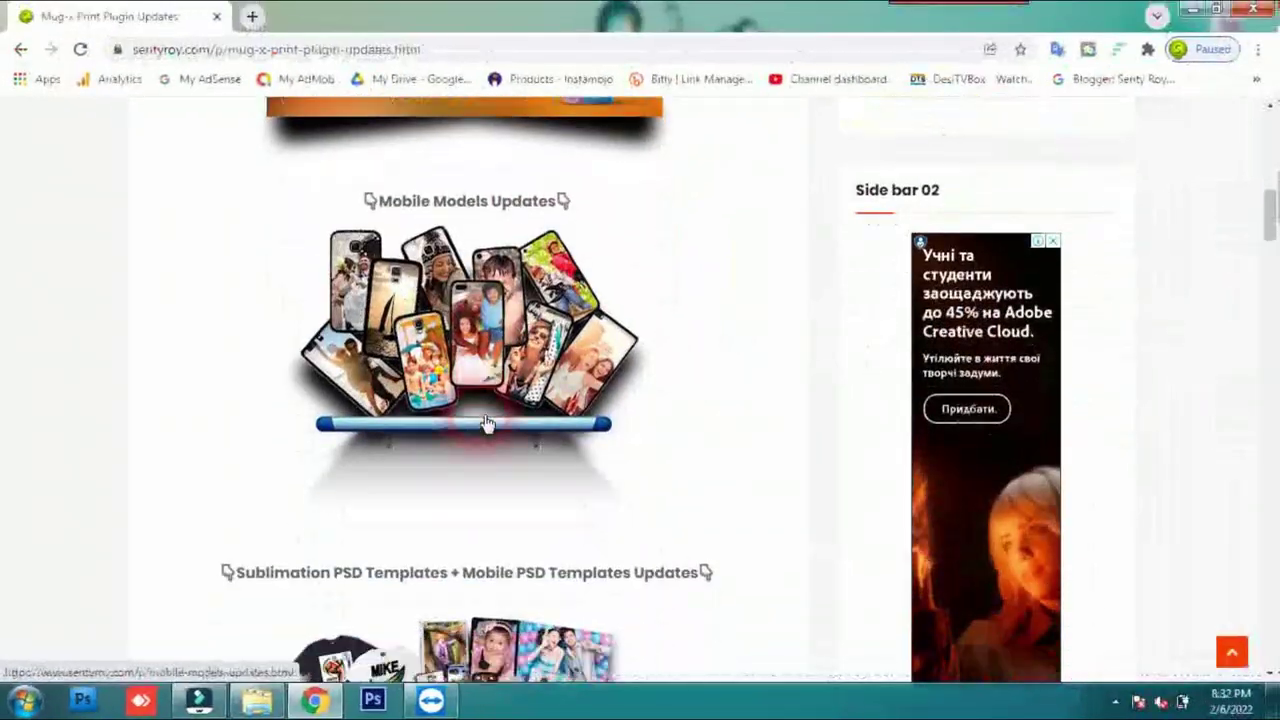
{"action": "scroll", "coordinate": [487, 424], "scroll_direction": "down", "scroll_amount": 1}
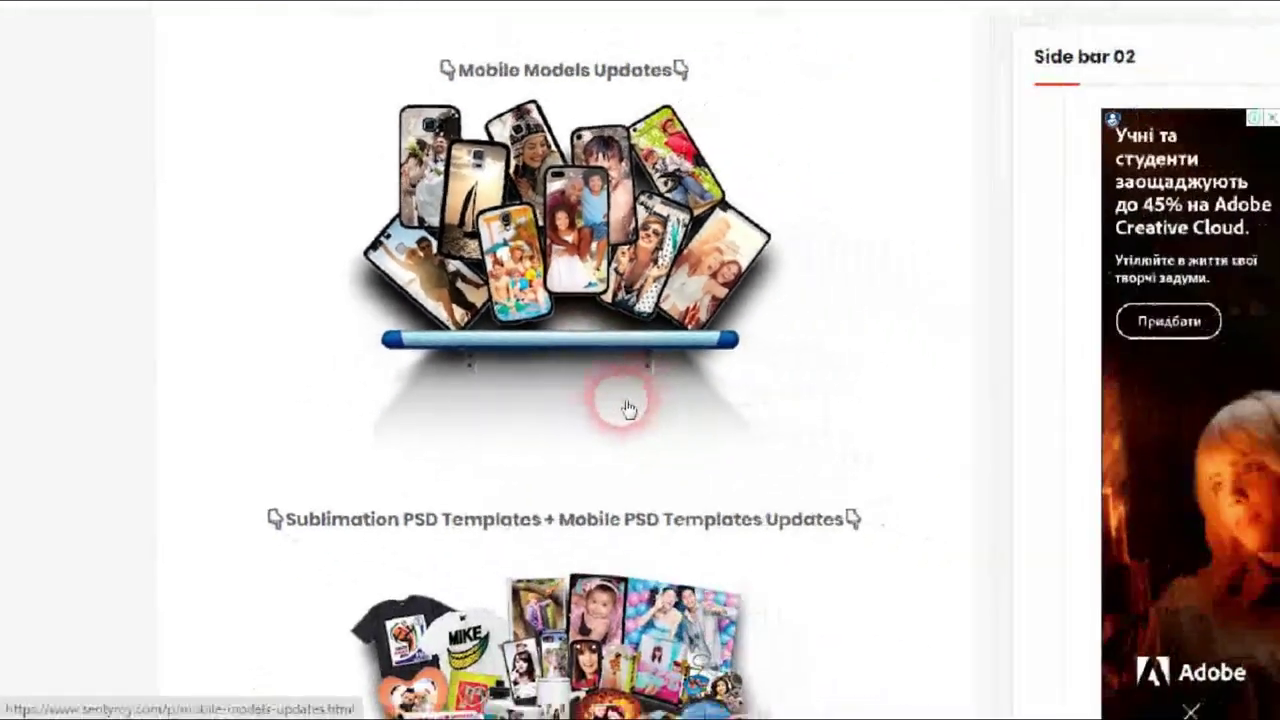
{"action": "scroll", "coordinate": [734, 640], "scroll_direction": "down", "scroll_amount": 2}
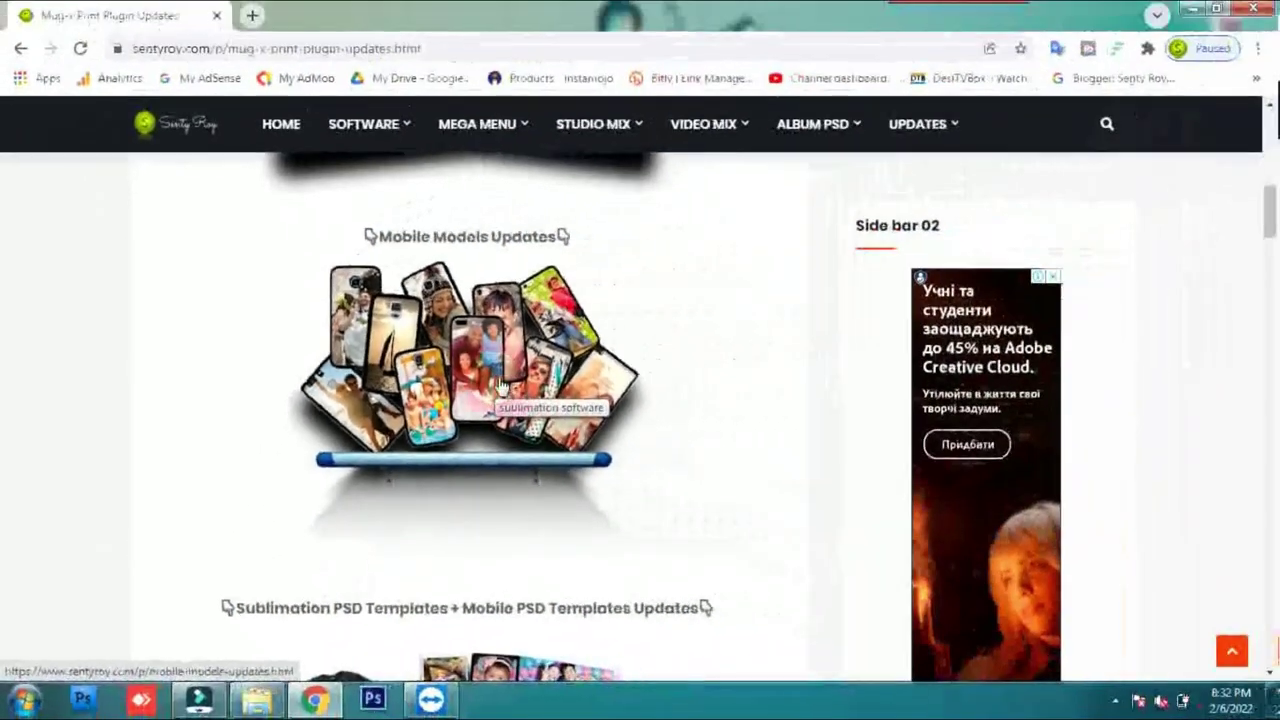
{"action": "scroll", "coordinate": [500, 388], "scroll_direction": "down", "scroll_amount": 3}
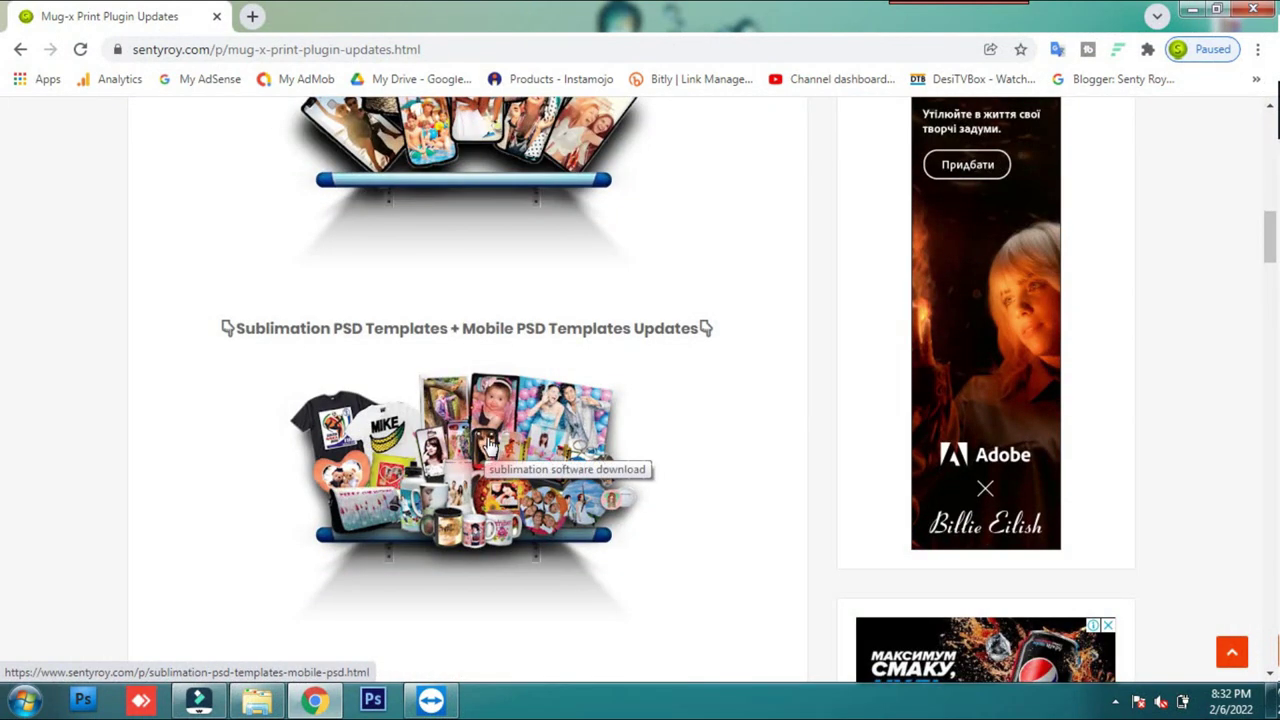
{"action": "scroll", "coordinate": [489, 445], "scroll_direction": "up", "scroll_amount": 3}
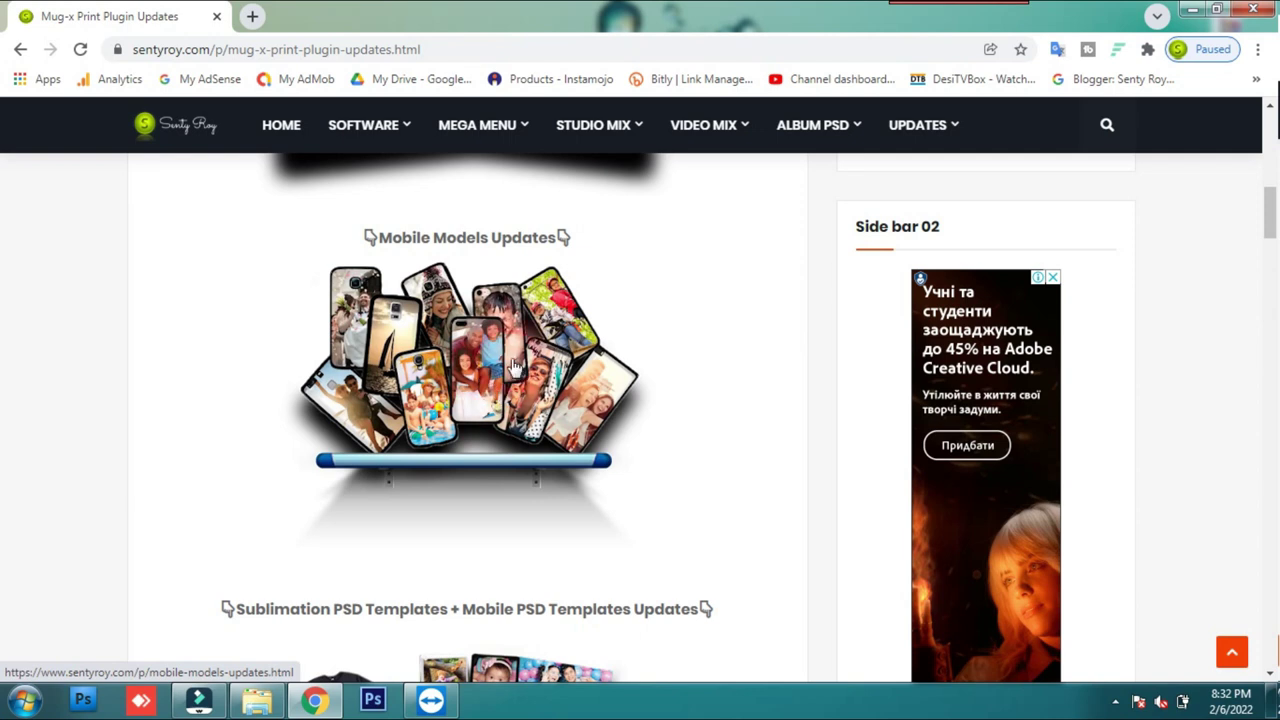
{"action": "left_click", "coordinate": [511, 366]}
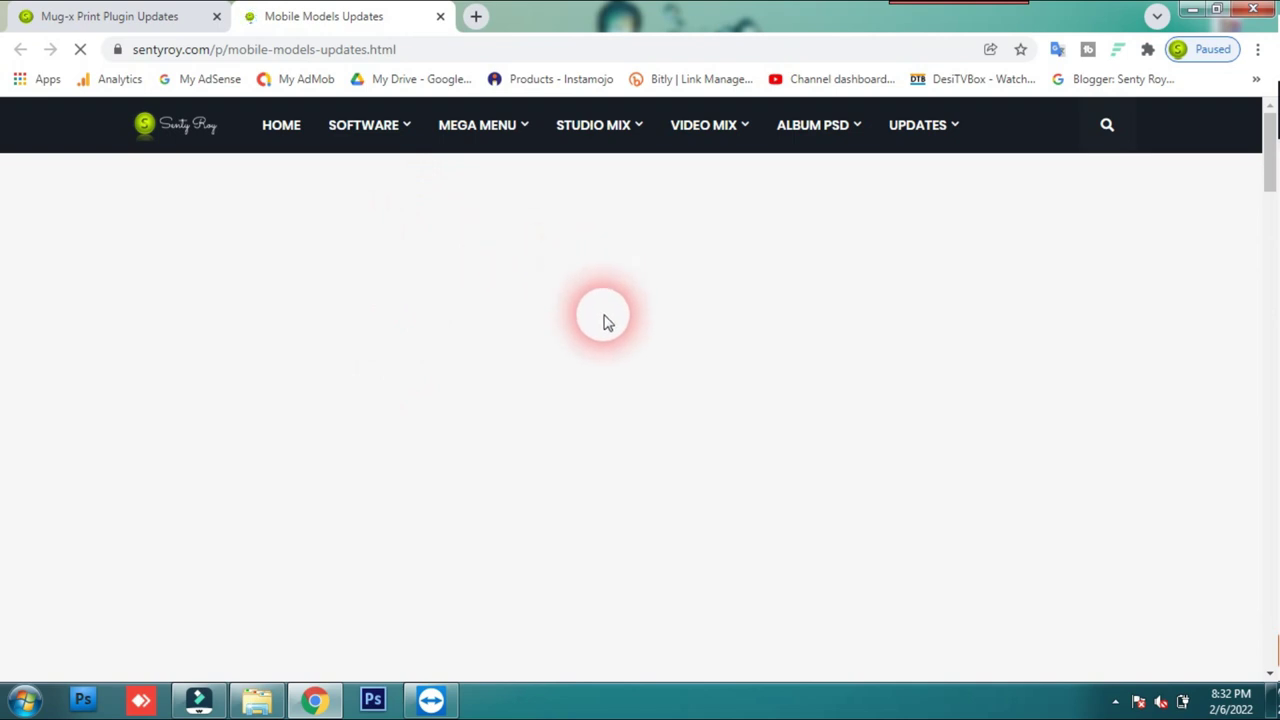
- Open the 07/02/2022 mobile models update and request the download of Mug-x Print Plugin 4.0 Update 06.02.2022.rar from Google Drive
{"action": "scroll", "coordinate": [607, 320], "scroll_direction": "down", "scroll_amount": 5}
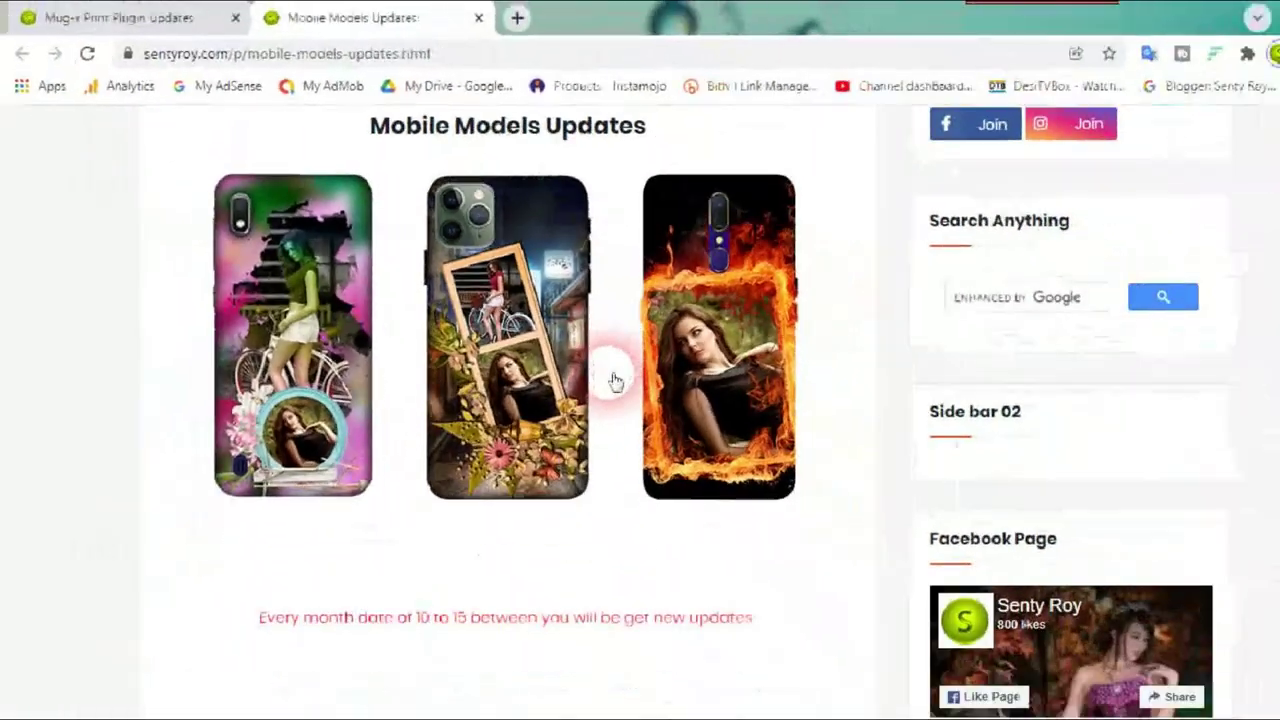
{"action": "scroll", "coordinate": [716, 406], "scroll_direction": "down", "scroll_amount": 3}
{"action": "scroll", "coordinate": [528, 330], "scroll_direction": "down", "scroll_amount": 1}
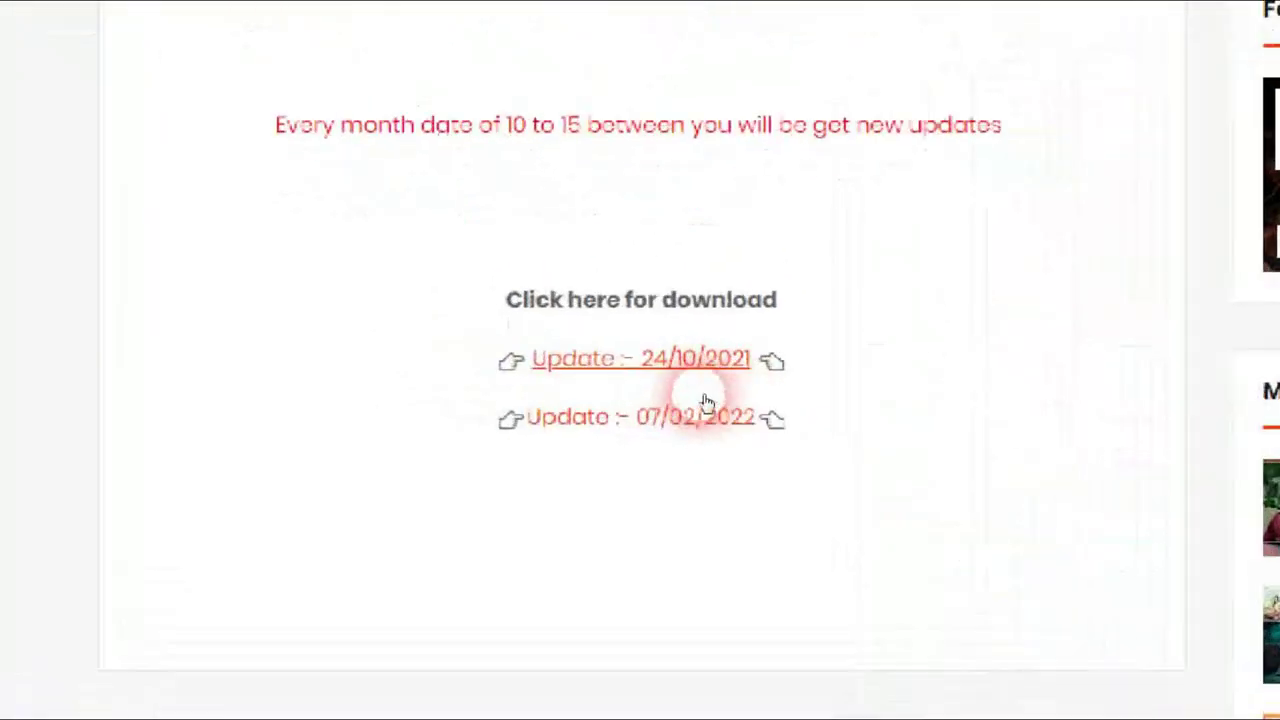
{"action": "scroll", "coordinate": [646, 366], "scroll_direction": "down", "scroll_amount": 3}
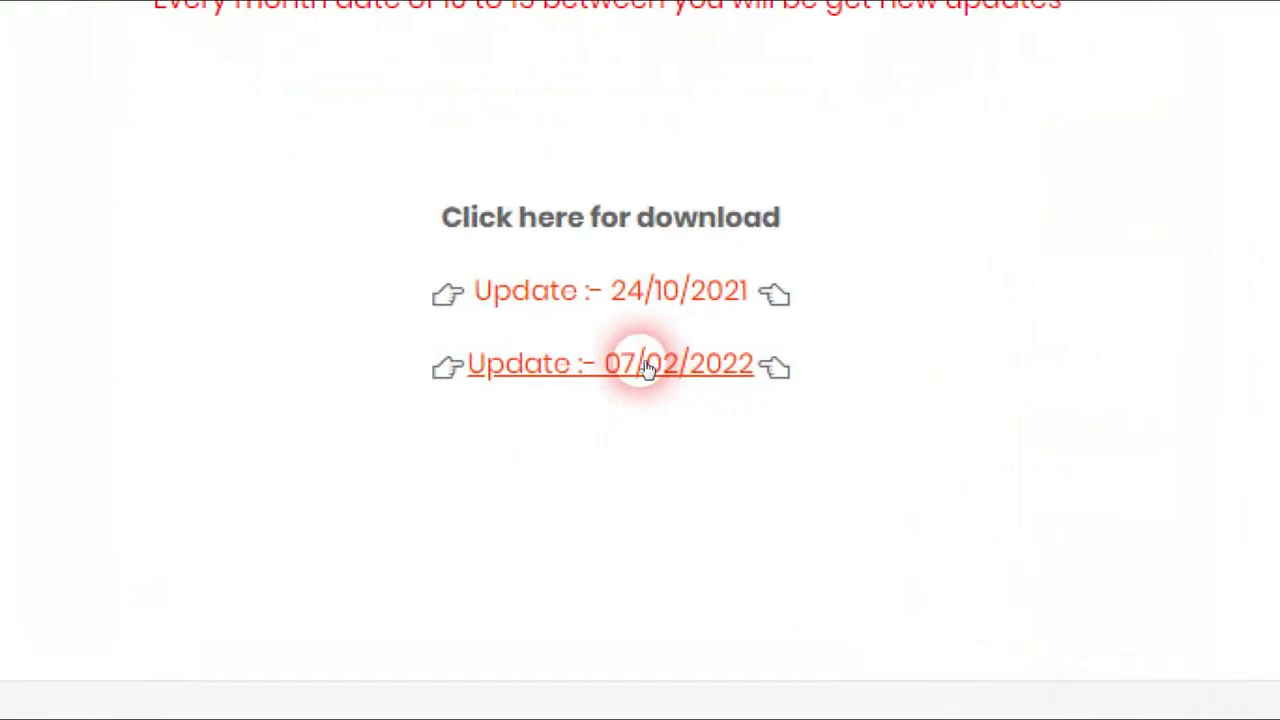
{"action": "left_click", "coordinate": [646, 368]}
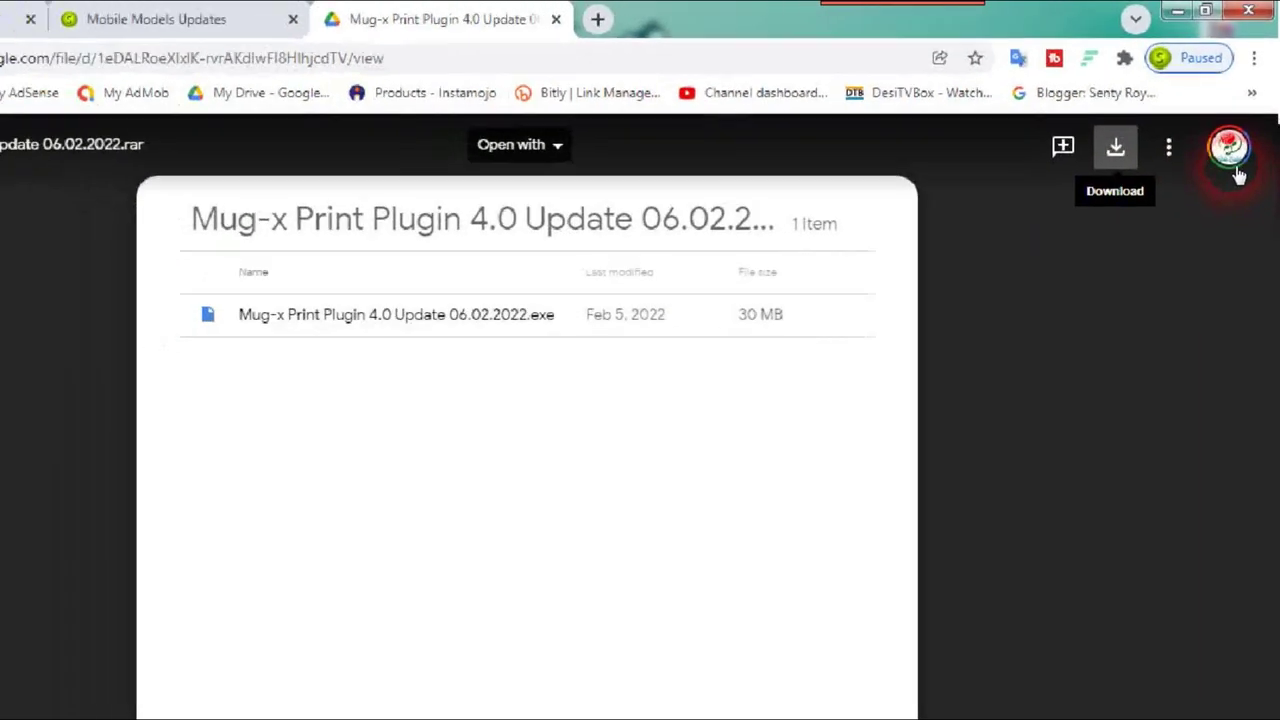
{"action": "left_click", "coordinate": [1141, 128]}
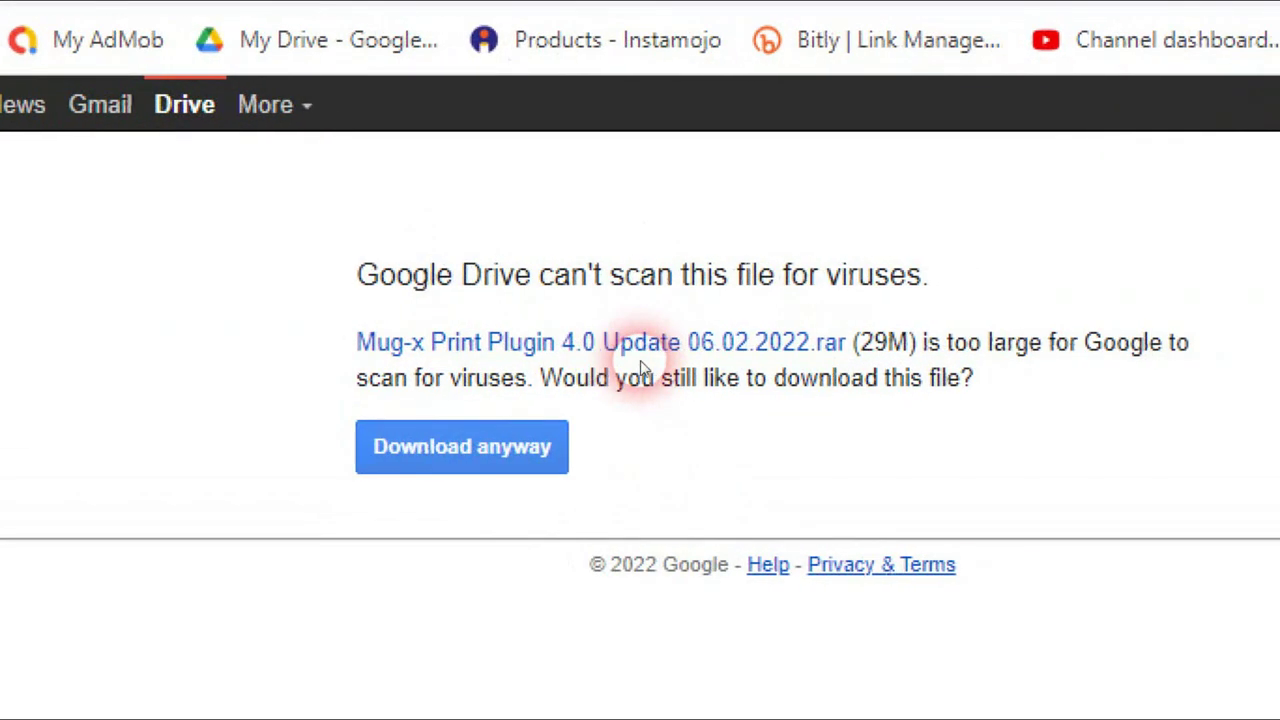
{"action": "mouse_move", "coordinate": [664, 365]}
{"action": "left_mouse_down"}
{"action": "mouse_move", "coordinate": [716, 368]}
{"action": "mouse_move", "coordinate": [657, 368]}
{"action": "left_mouse_up"}
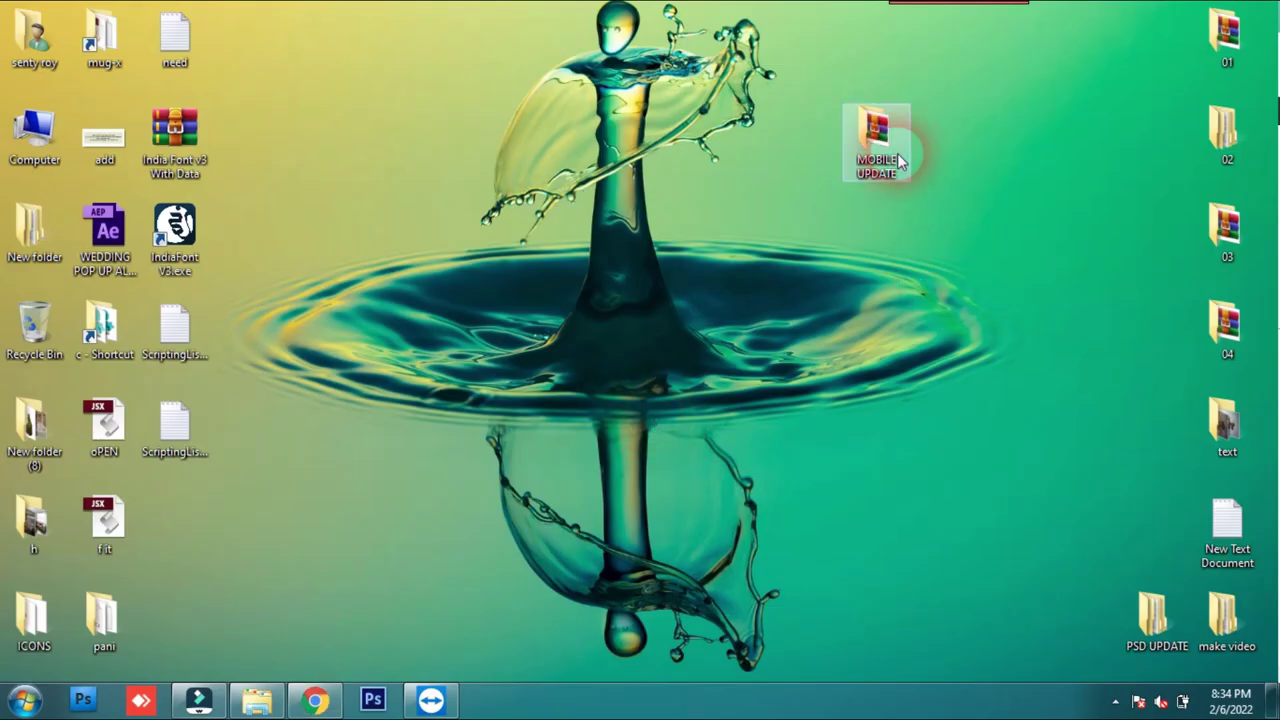
- Show the desktop's MOBILE UPDATE folder contents as large icons and open the Mug-x Print Plugin 4.0 Update 06.02.2022 archive
{"action": "double_click", "coordinate": [875, 165]}
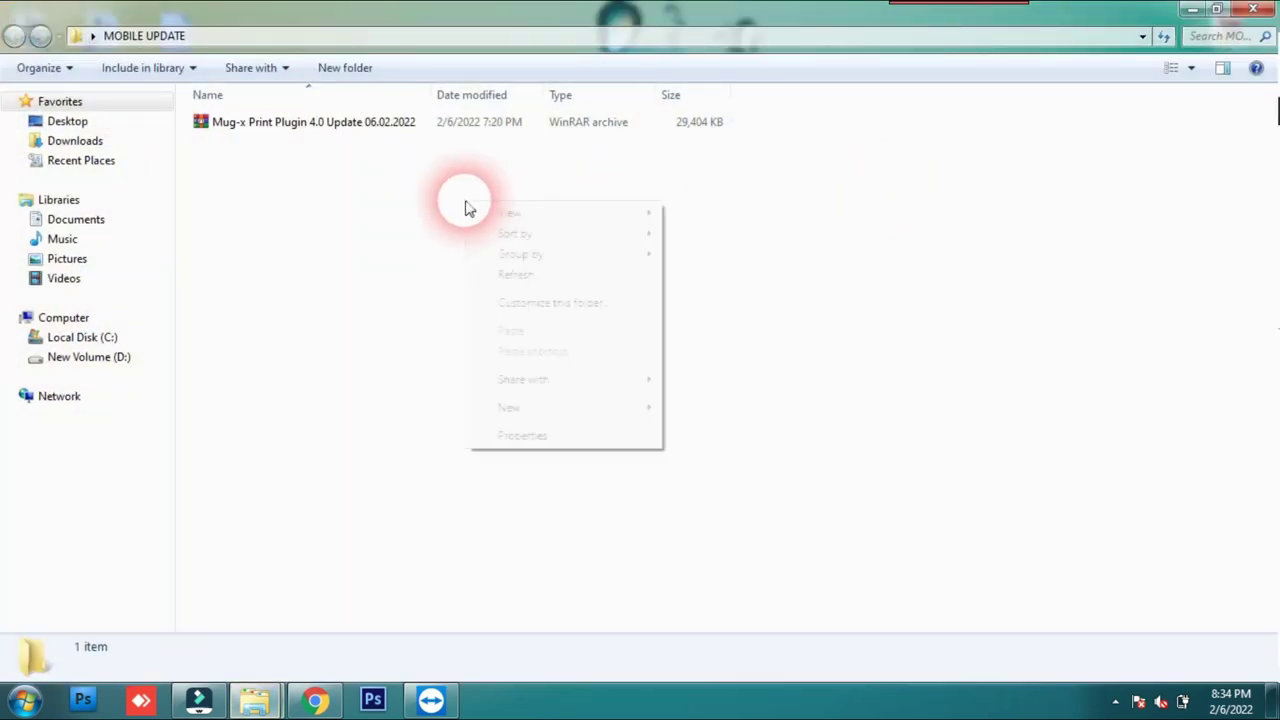
{"action": "mouse_move", "coordinate": [605, 222]}
{"action": "left_click", "coordinate": [733, 217]}
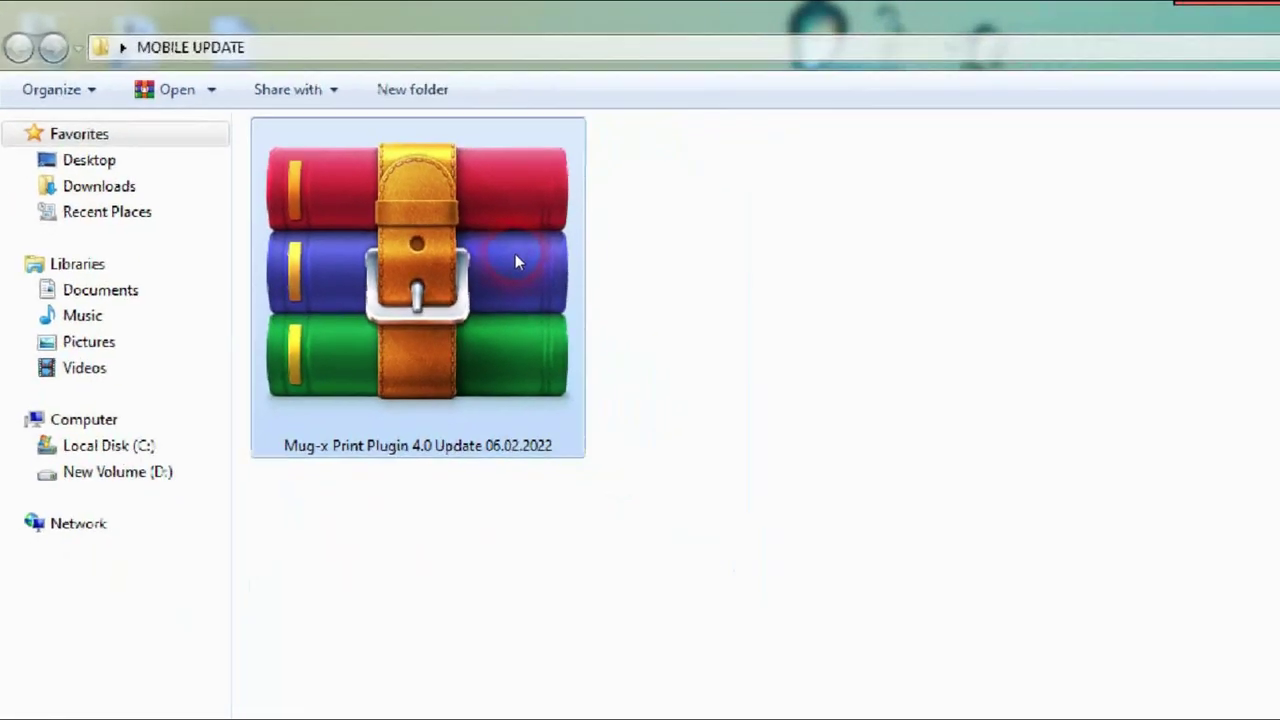
{"action": "double_click", "coordinate": [655, 341]}
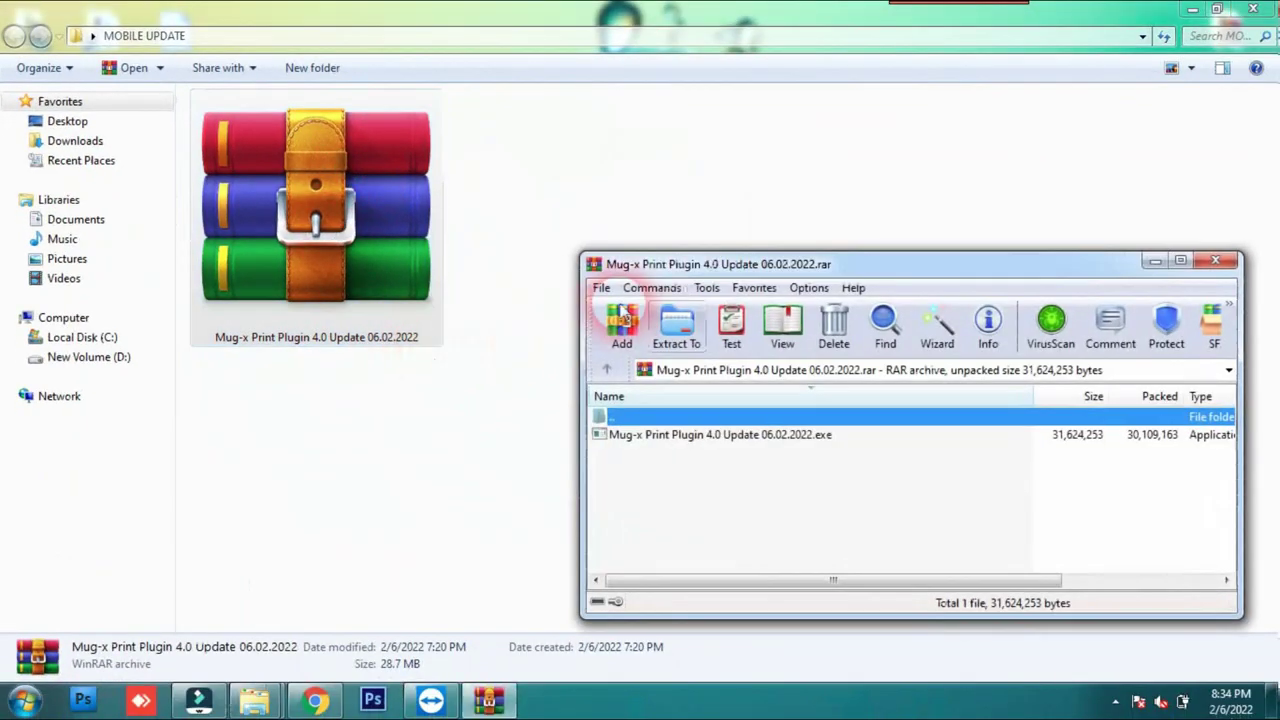
- Extract the archive into a Mug-x Print Plugin 4.0 Update 06.02.2022 folder inside MOBILE UPDATE and close the archive window
{"action": "left_click_drag", "start_coordinate": [765, 264], "coordinate": [636, 155]}
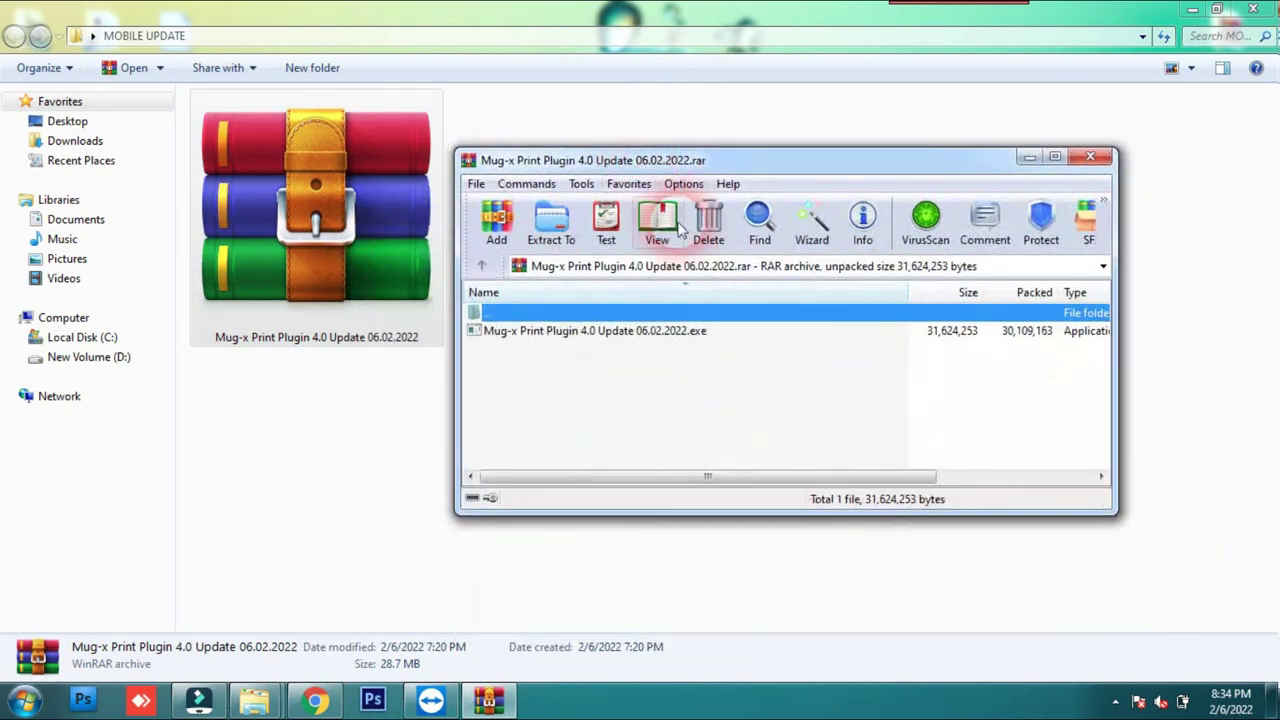
{"action": "left_click", "coordinate": [606, 228]}
{"action": "left_click", "coordinate": [605, 362]}
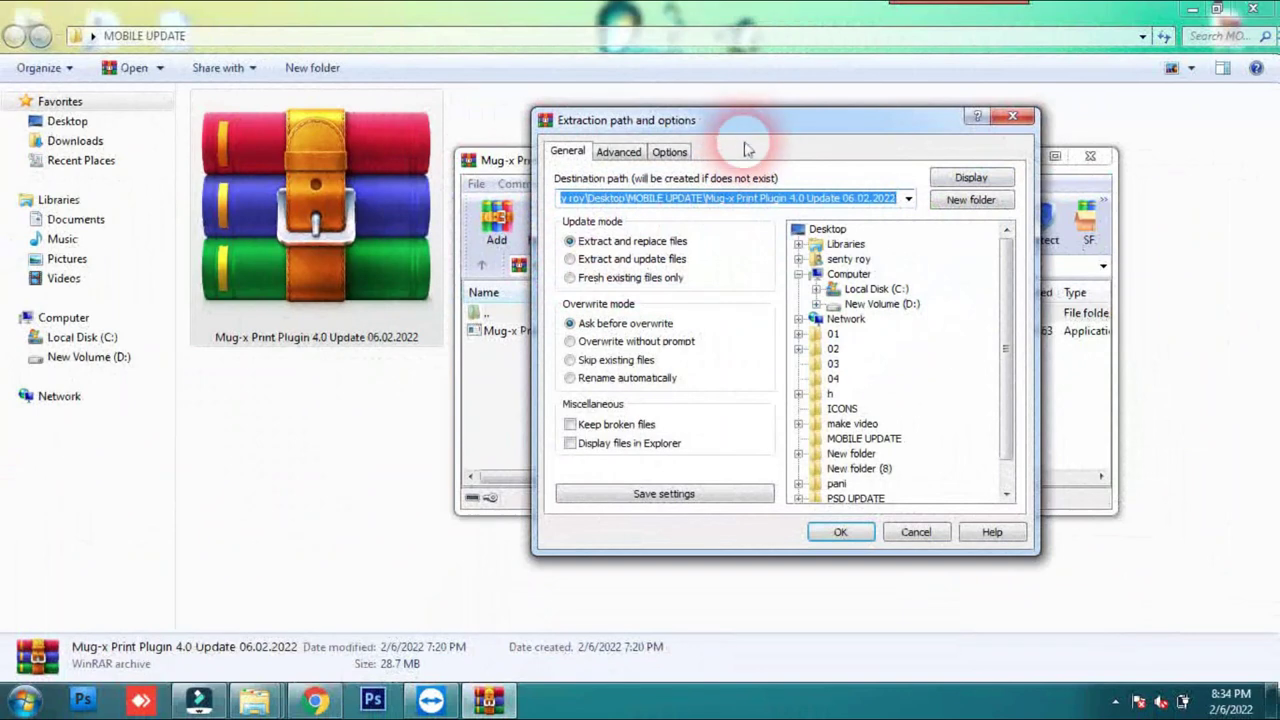
{"action": "mouse_move", "coordinate": [745, 128]}
{"action": "left_mouse_down"}
{"action": "mouse_move", "coordinate": [709, 114]}
{"action": "mouse_move", "coordinate": [729, 137]}
{"action": "mouse_move", "coordinate": [721, 125]}
{"action": "left_mouse_up"}
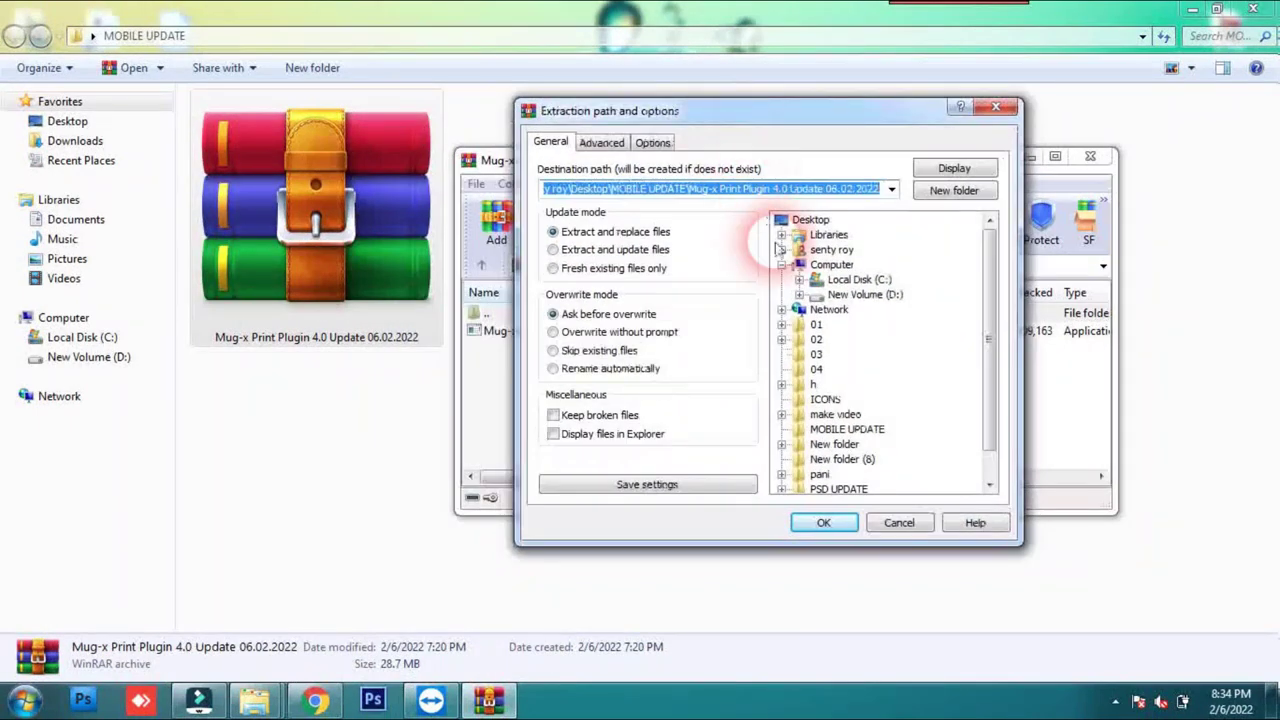
{"action": "left_click", "coordinate": [824, 523]}
{"action": "left_click", "coordinate": [770, 318]}
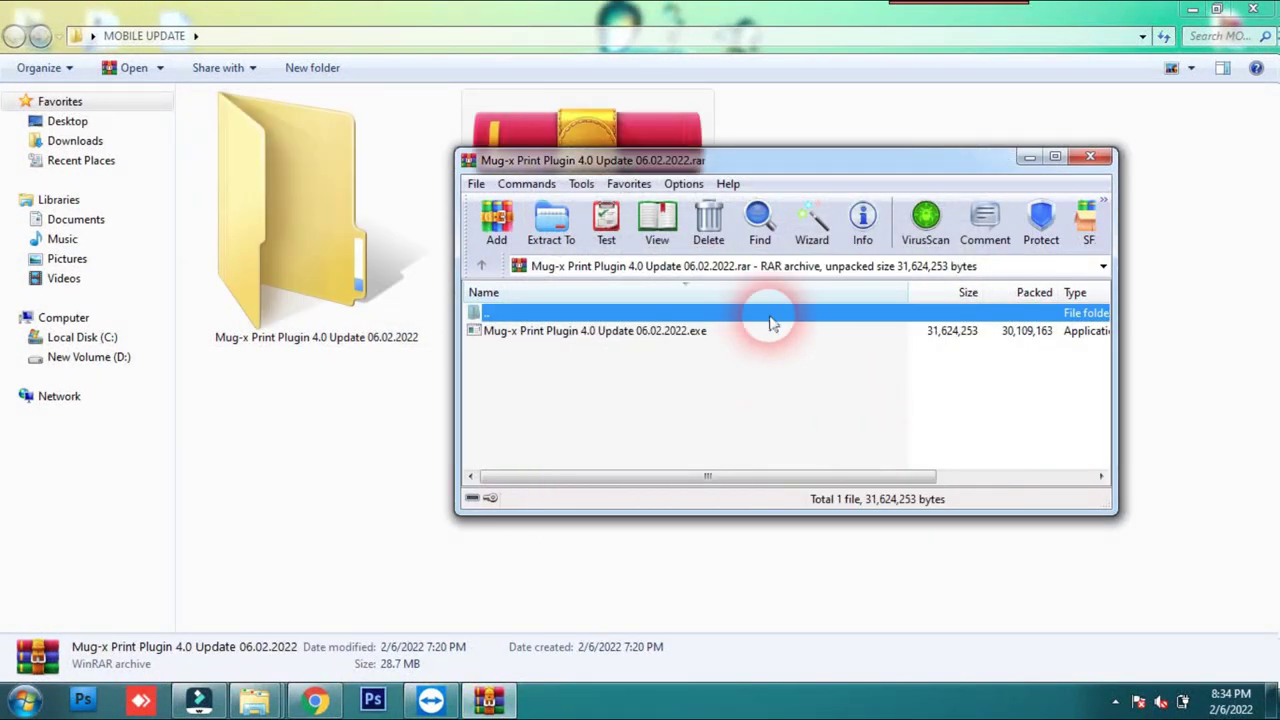
{"action": "left_click_drag", "start_coordinate": [1025, 170], "coordinate": [1090, 230]}
{"action": "left_click", "coordinate": [1127, 203]}
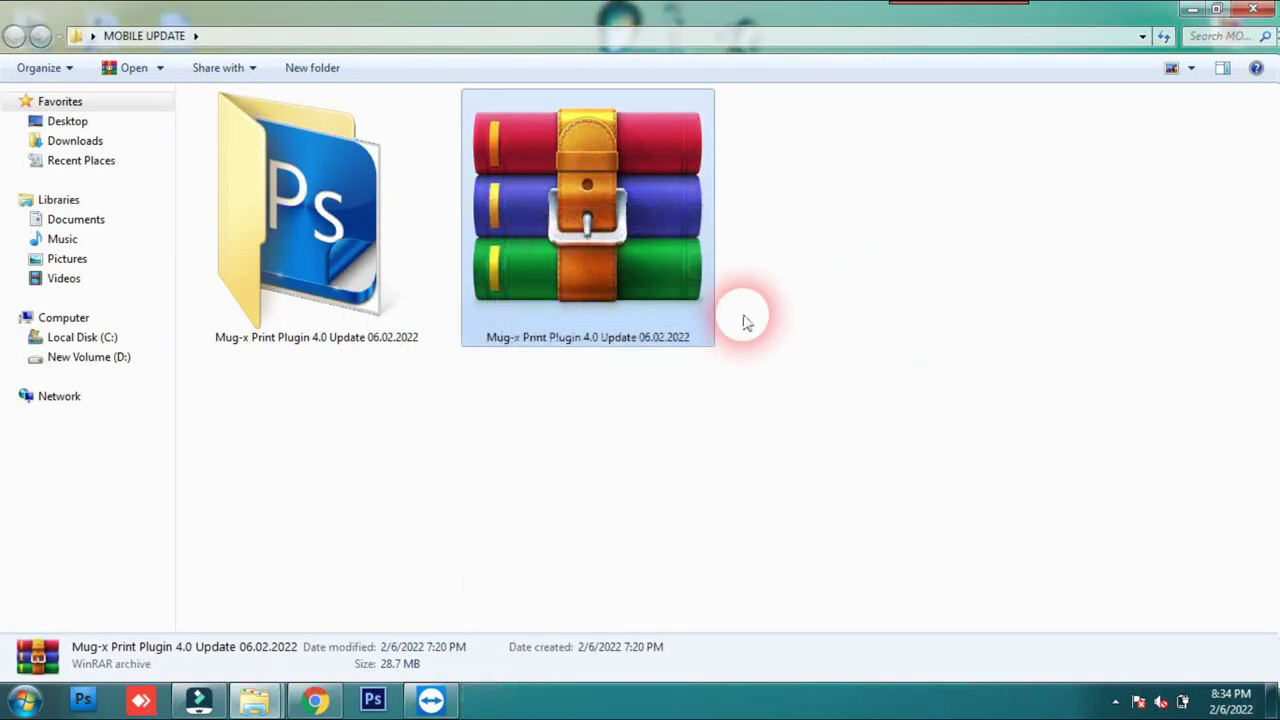
- Open the extracted Mug-x Print Plugin 4.0 Update 06.02.2022 folder and run the update installer inside it
{"action": "left_click", "coordinate": [333, 234]}
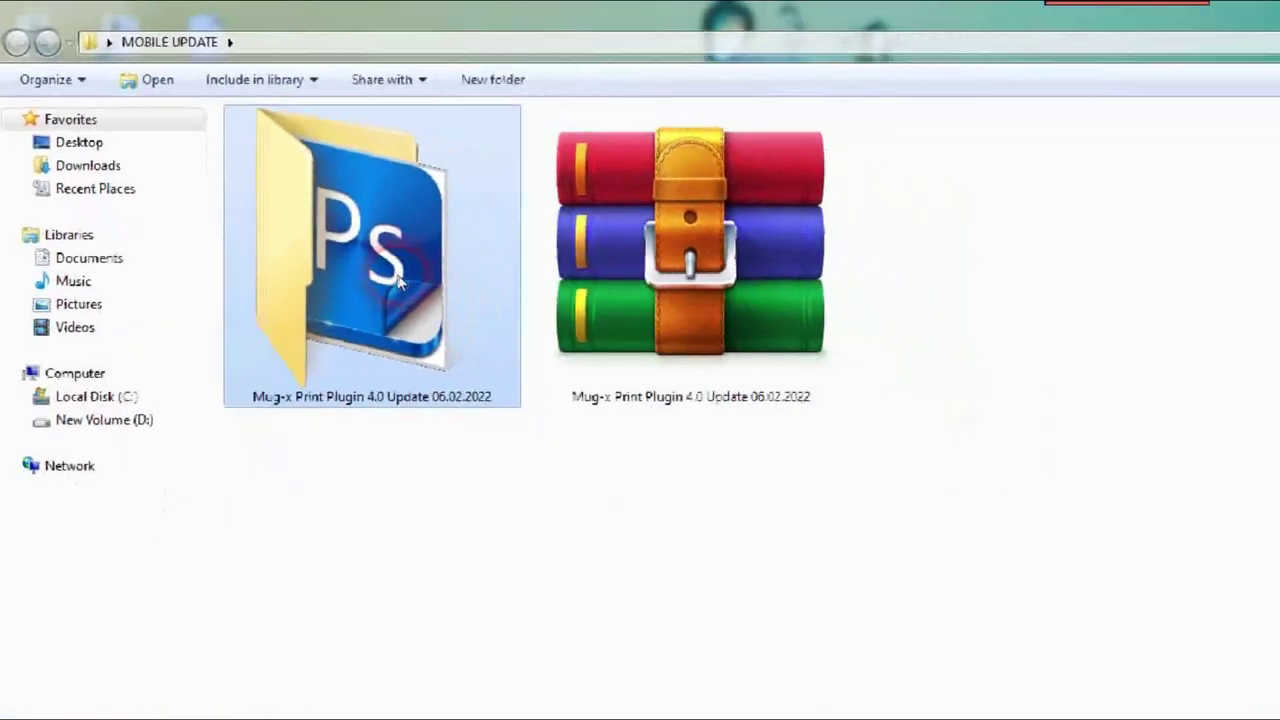
{"action": "double_click", "coordinate": [500, 358]}
{"action": "scroll", "coordinate": [308, 217], "scroll_direction": "up", "scroll_amount": 5}
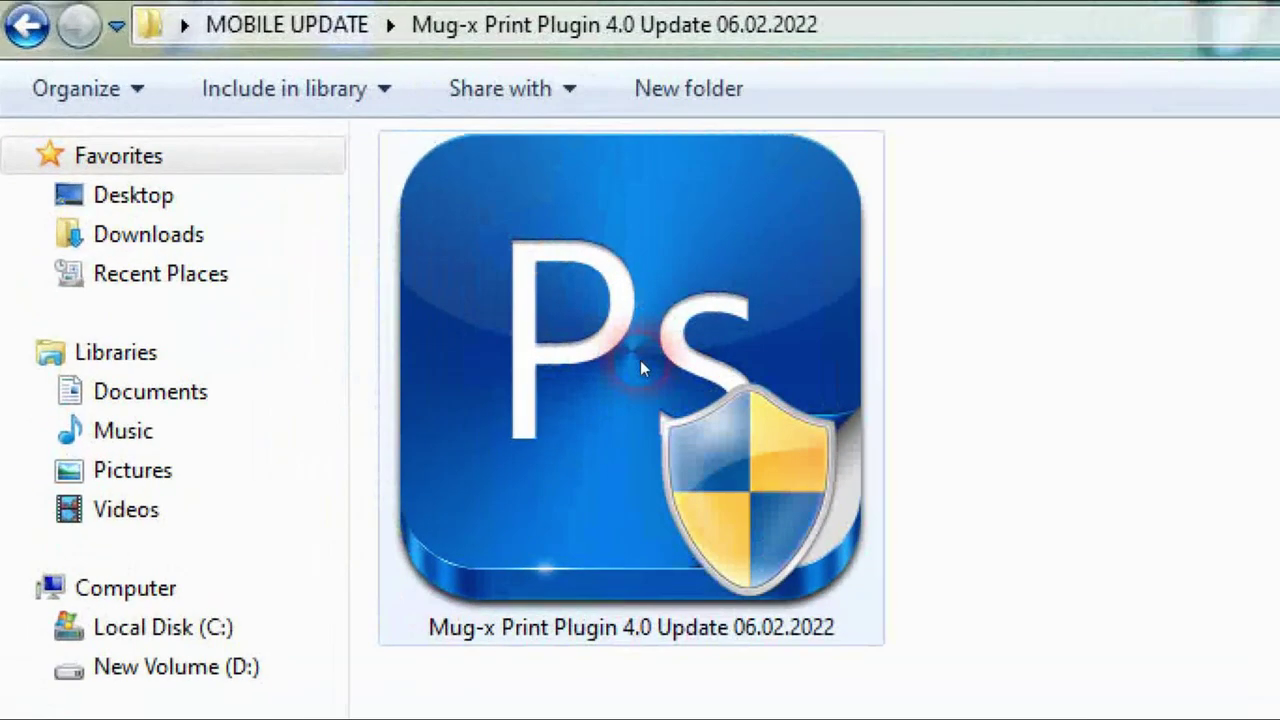
{"action": "left_click", "coordinate": [328, 236]}
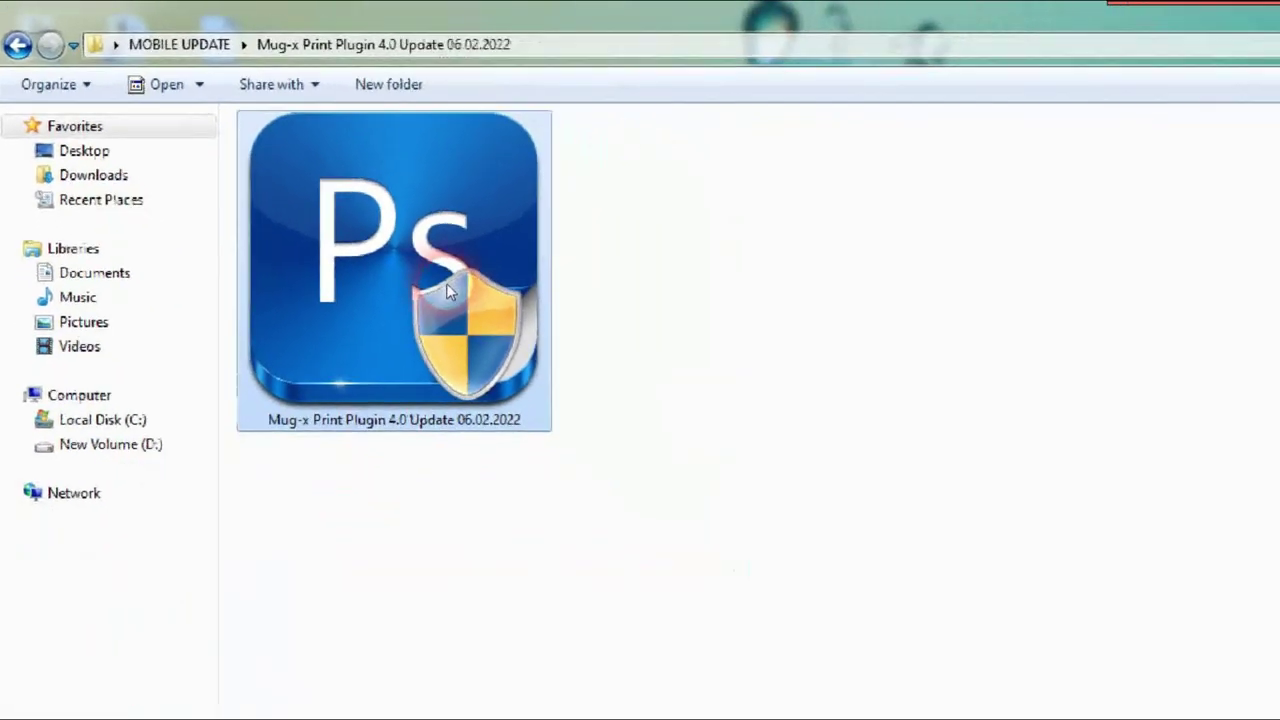
{"action": "double_click", "coordinate": [500, 300]}
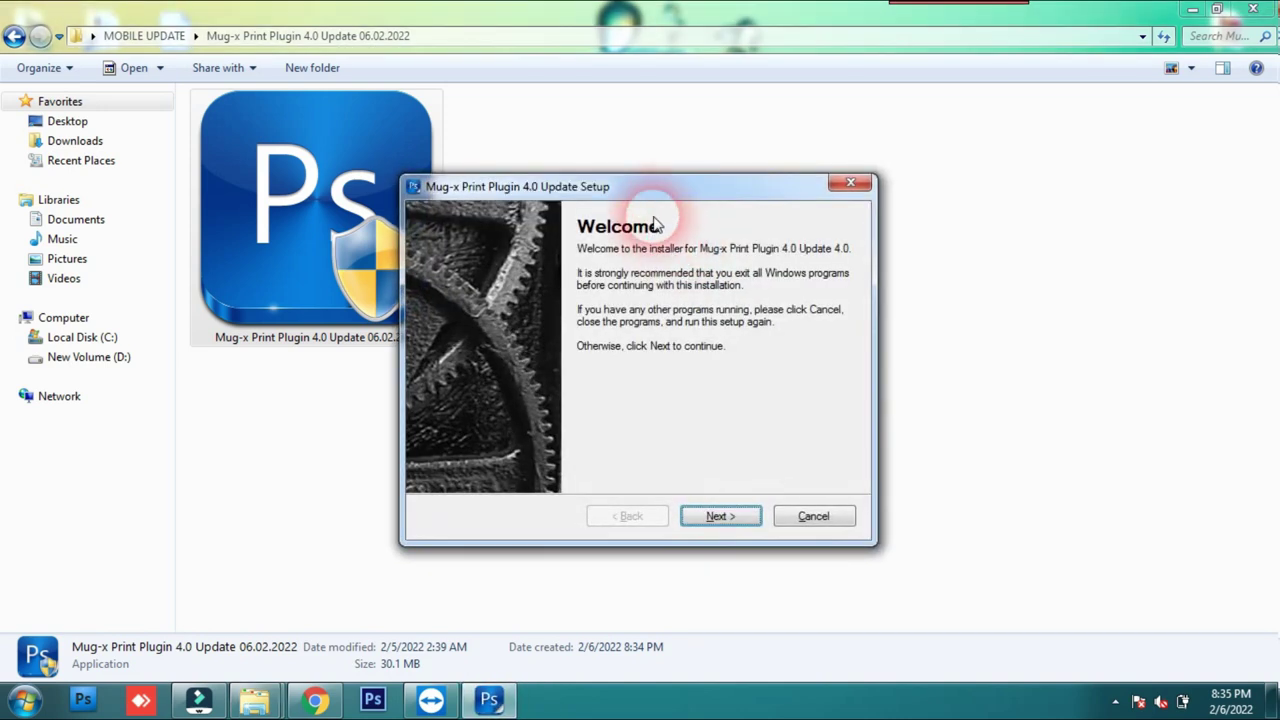
- Install the update by agreeing to the license terms, keeping the default user information and Program Files install folder, and finish the setup
{"action": "left_click_drag", "start_coordinate": [672, 193], "coordinate": [725, 164]}
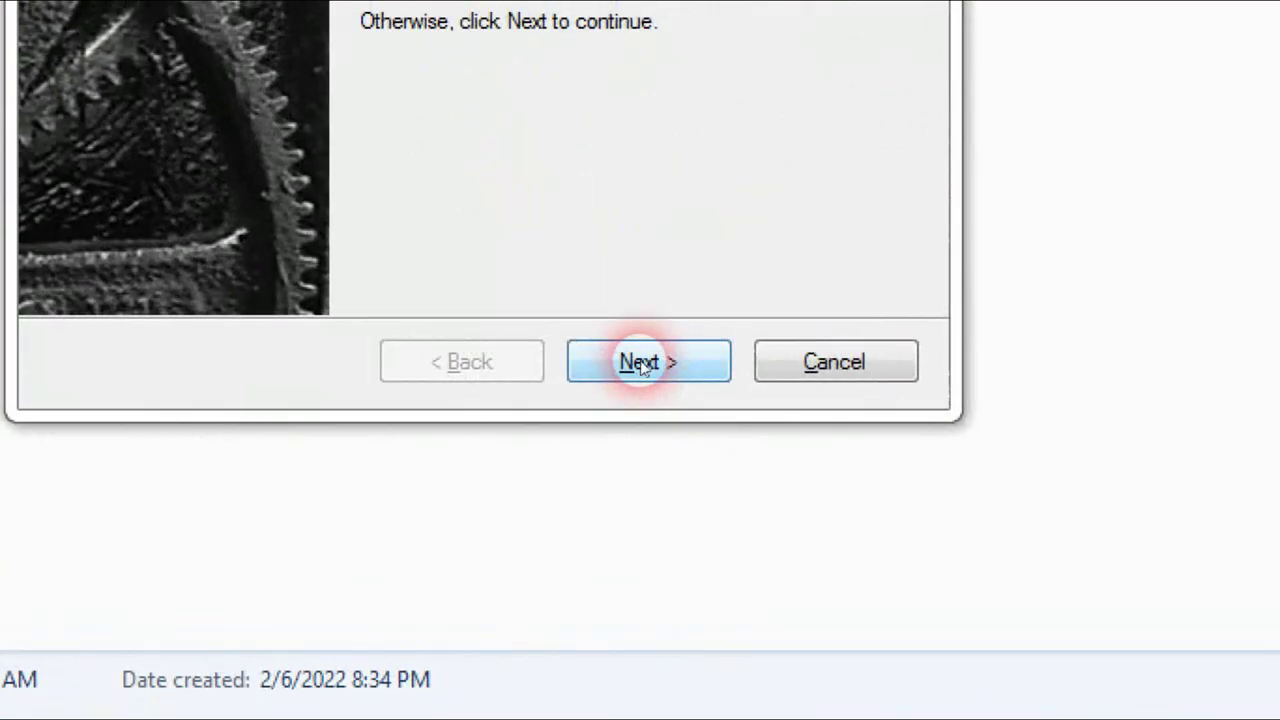
{"action": "left_click", "coordinate": [769, 490]}
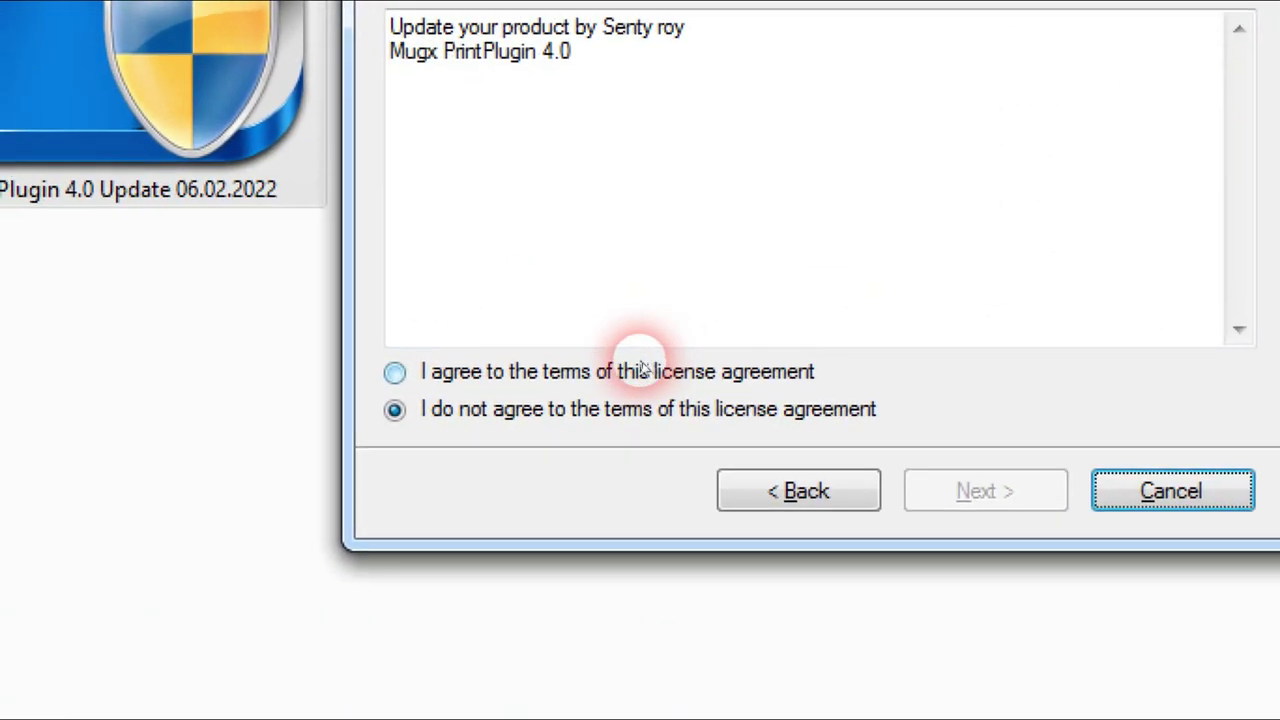
{"action": "left_click", "coordinate": [312, 312]}
{"action": "left_click", "coordinate": [985, 487]}
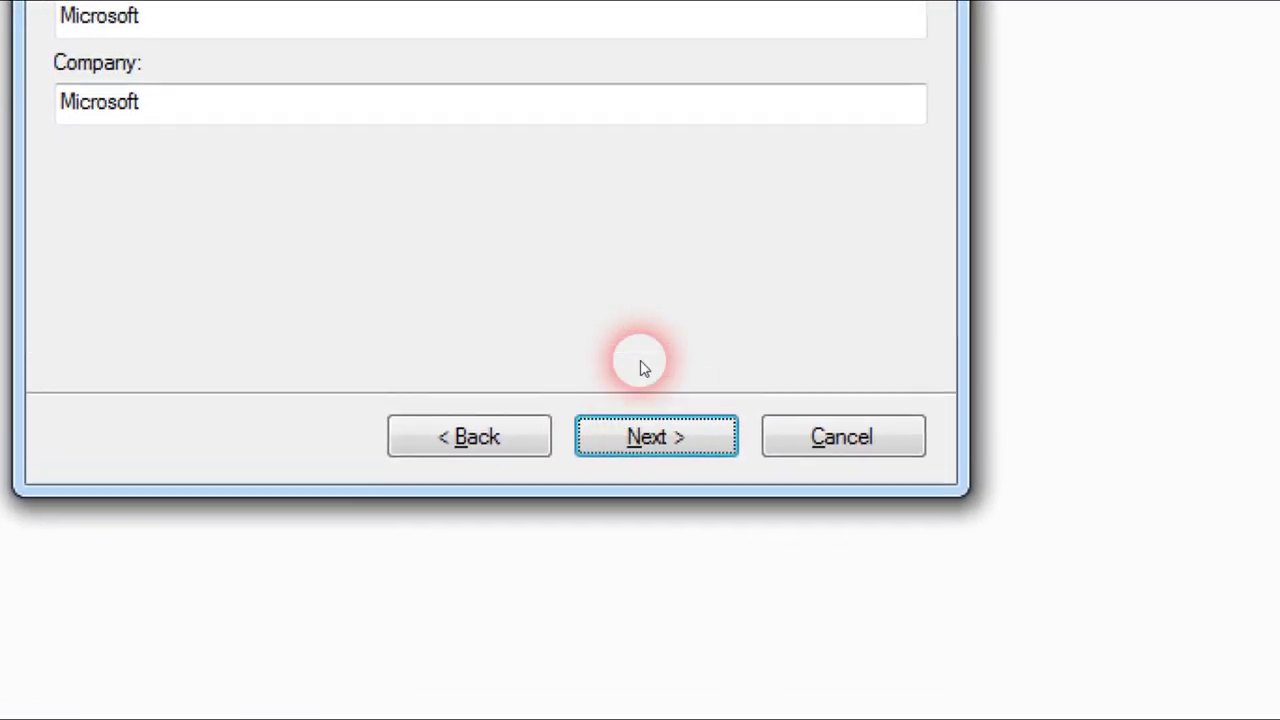
{"action": "left_click", "coordinate": [641, 367]}
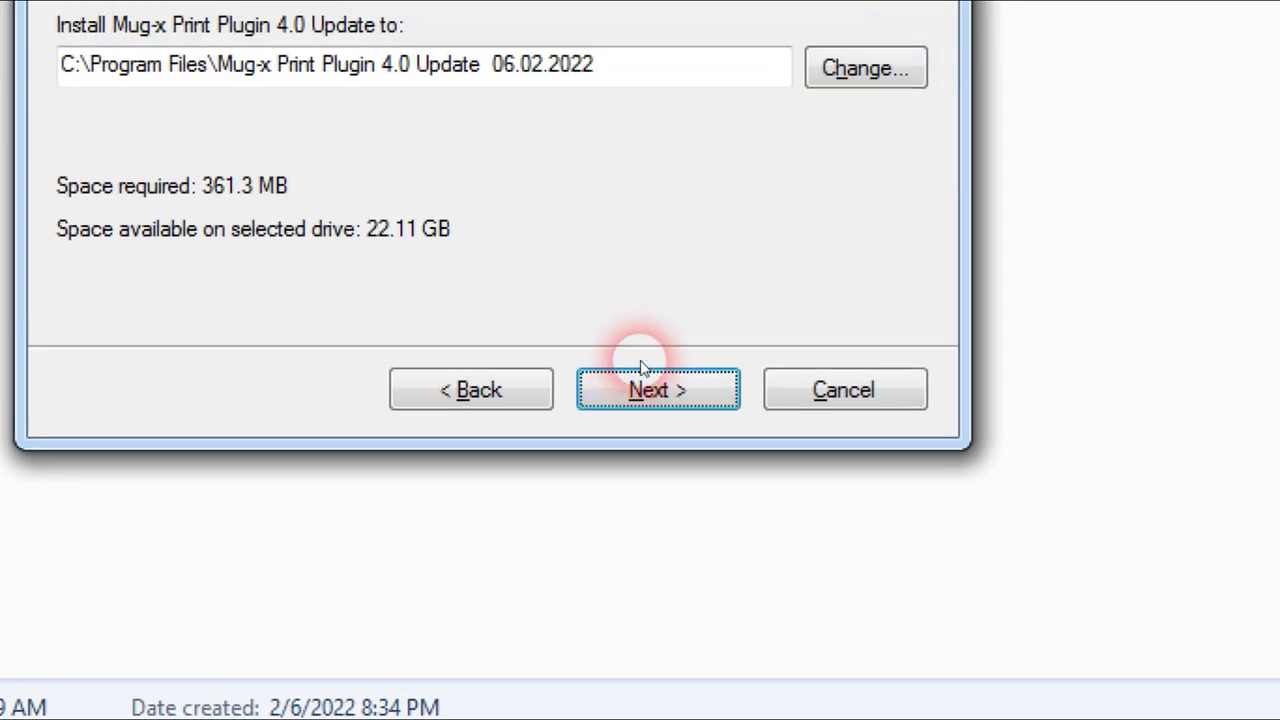
{"action": "left_click", "coordinate": [645, 364]}
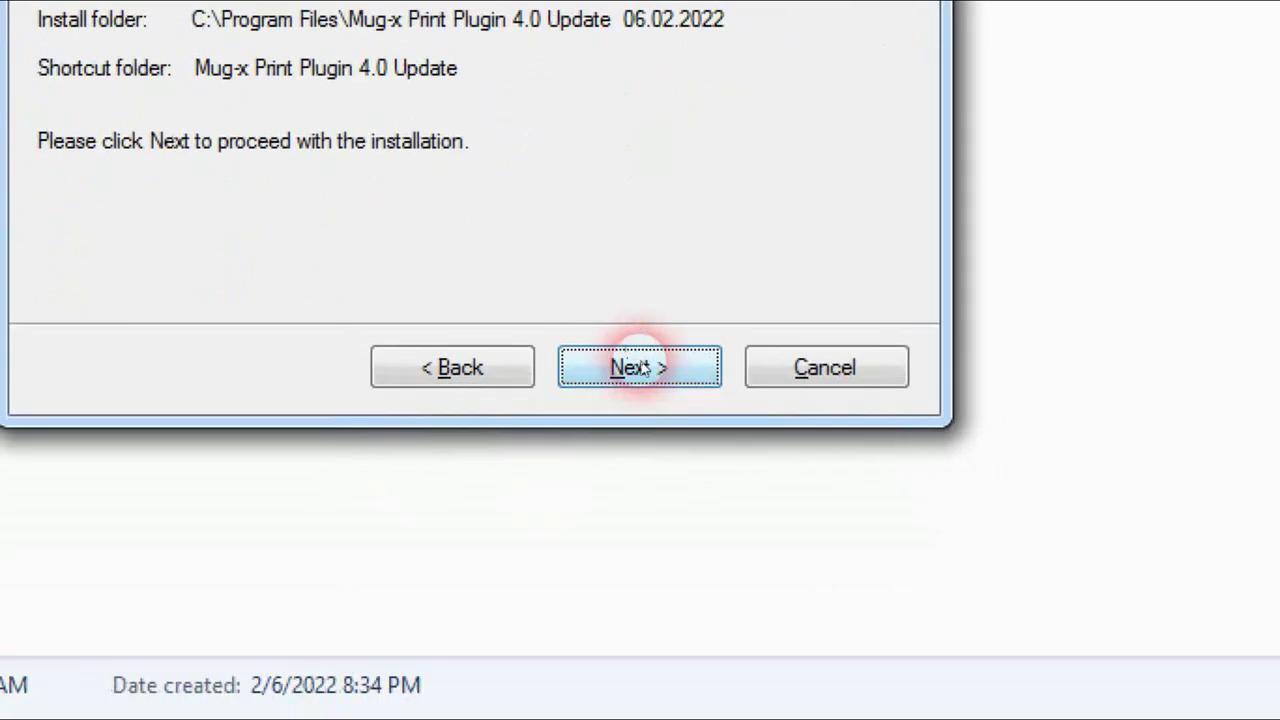
{"action": "left_click", "coordinate": [607, 524]}
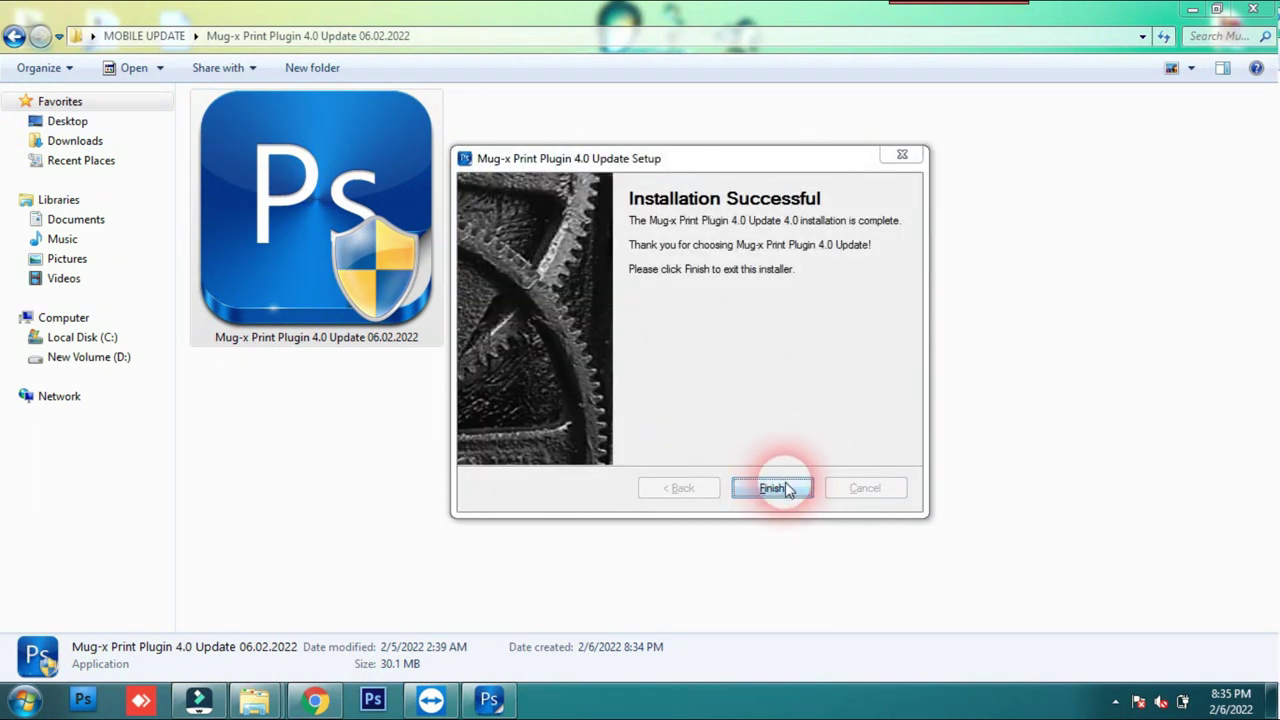
{"action": "left_click", "coordinate": [788, 492]}
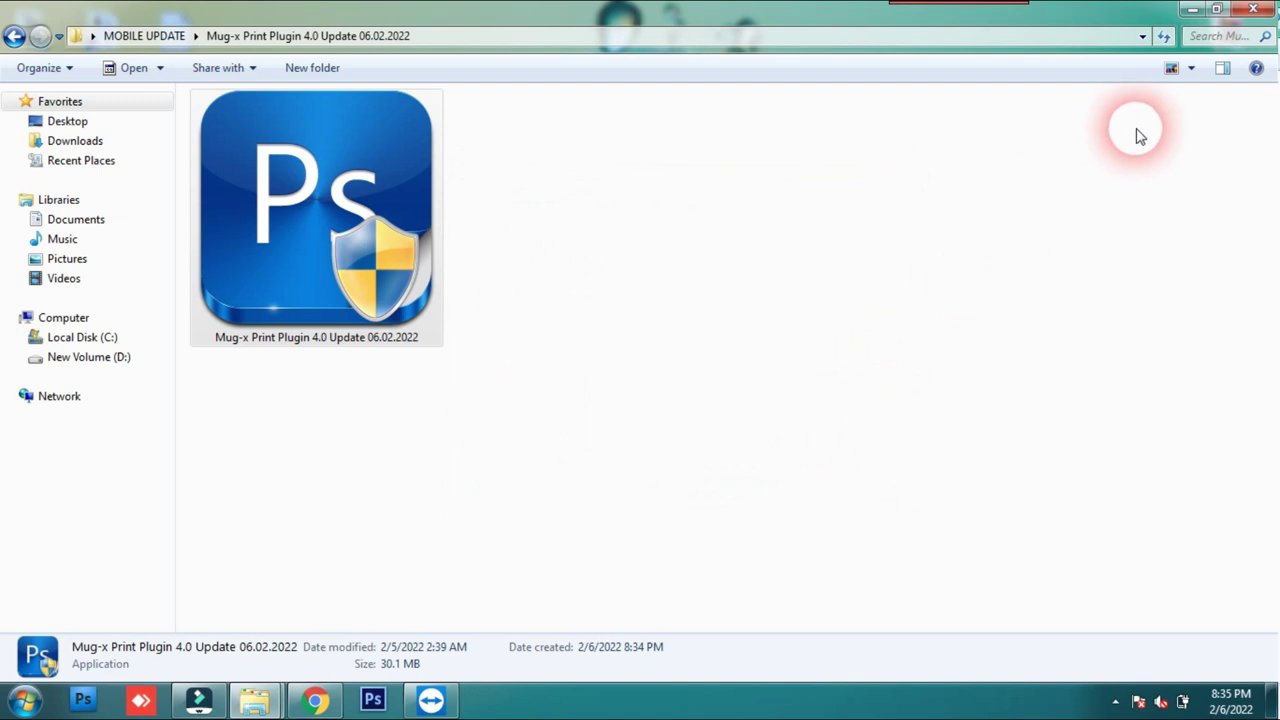
- Switch to Photoshop, show the Mug-x Mobile Cover plugin and examine the Apple model list, including iPhone 13 Pro Max
{"action": "left_click", "coordinate": [1191, 12]}
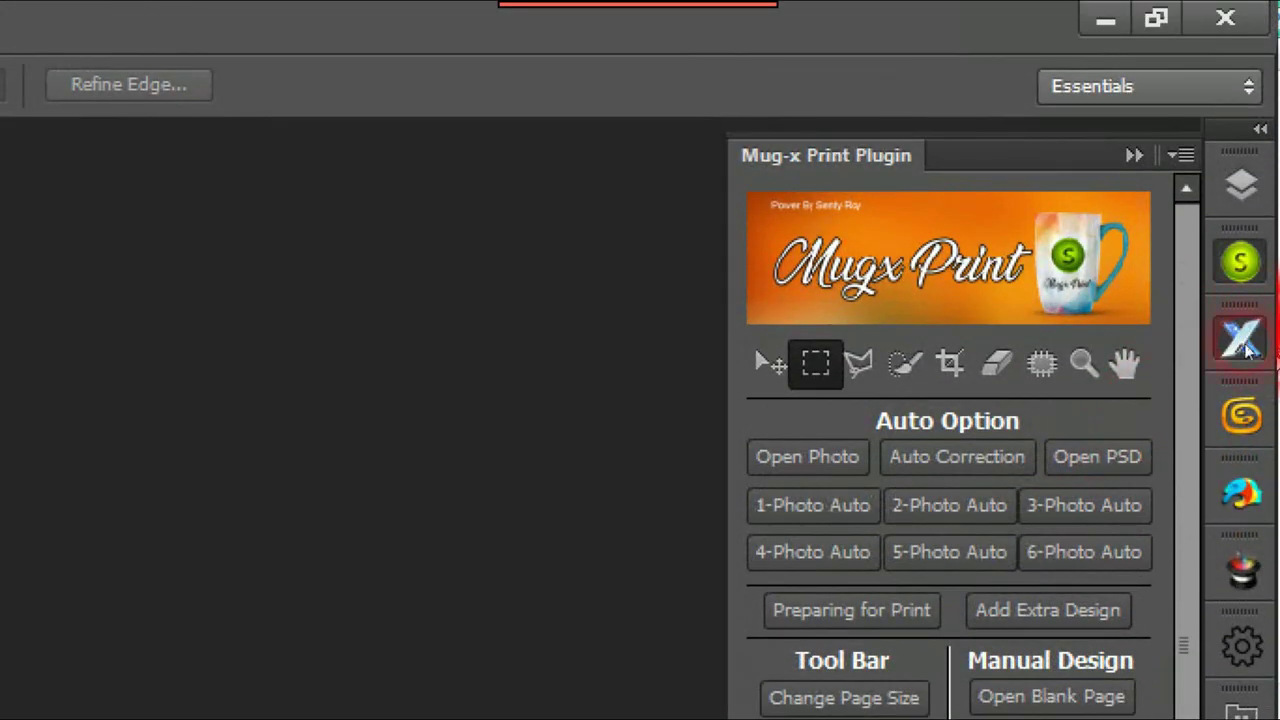
{"action": "left_click", "coordinate": [1241, 42]}
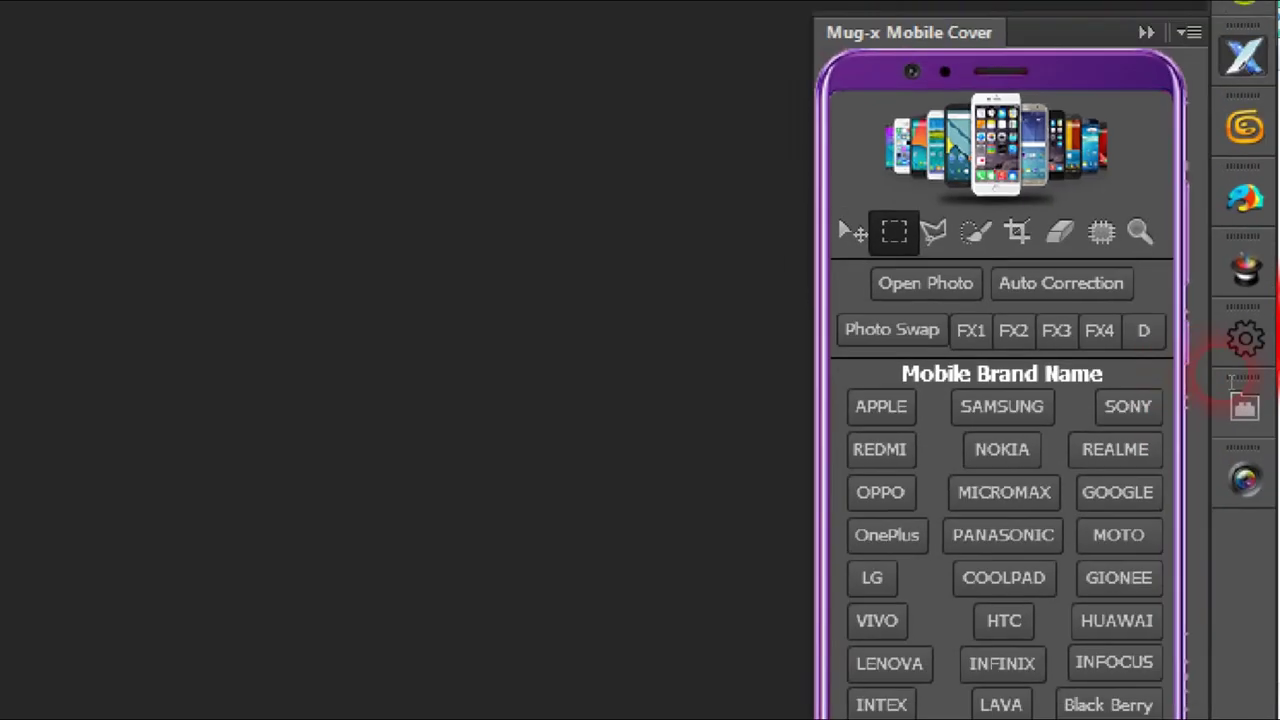
{"action": "left_click", "coordinate": [881, 406]}
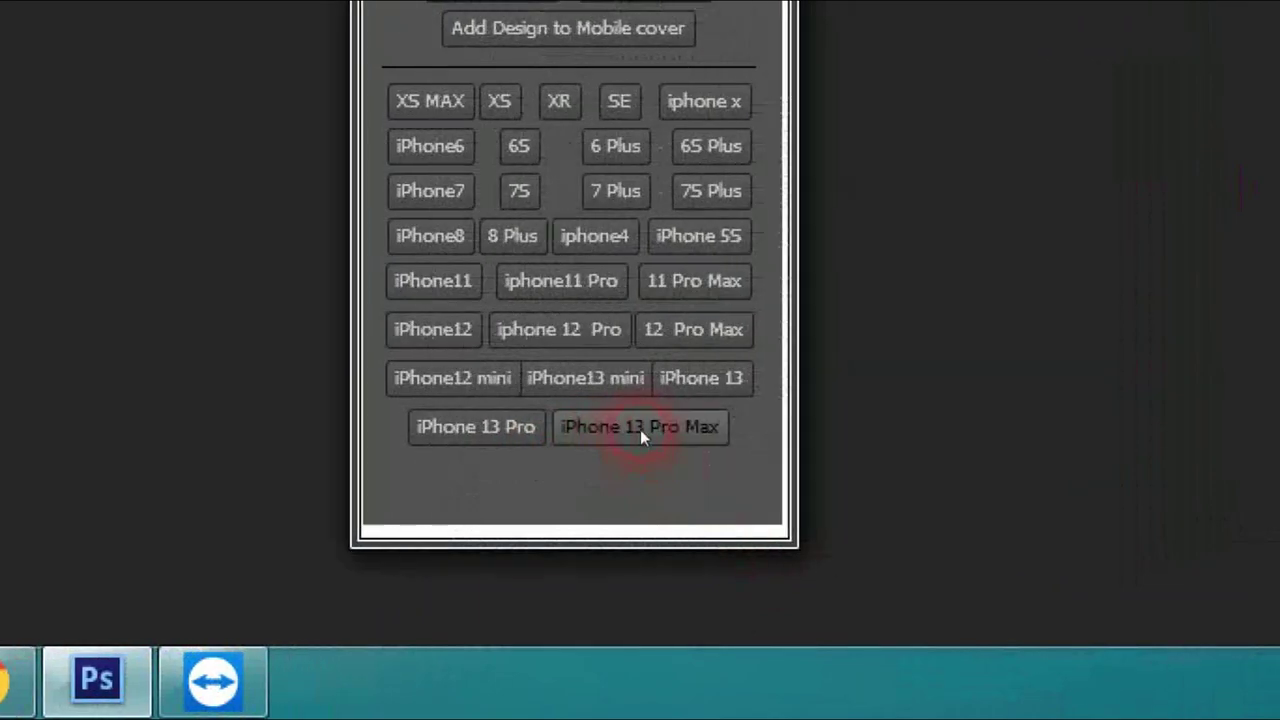
{"action": "left_click", "coordinate": [643, 428]}
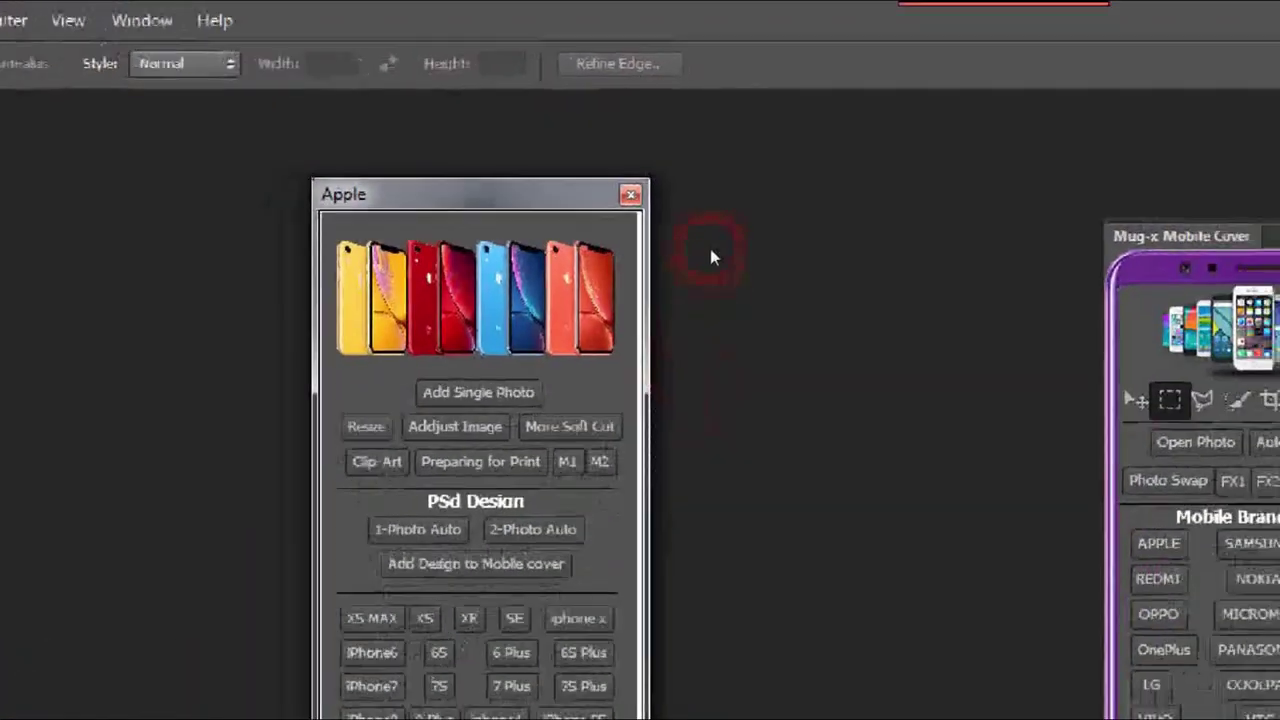
- Examine the Samsung models across the Samsung, Samsung 02 and Samsung 03 lists and close all three lists
{"action": "left_click", "coordinate": [1116, 361]}
{"action": "left_click_drag", "start_coordinate": [625, 130], "coordinate": [767, 20]}
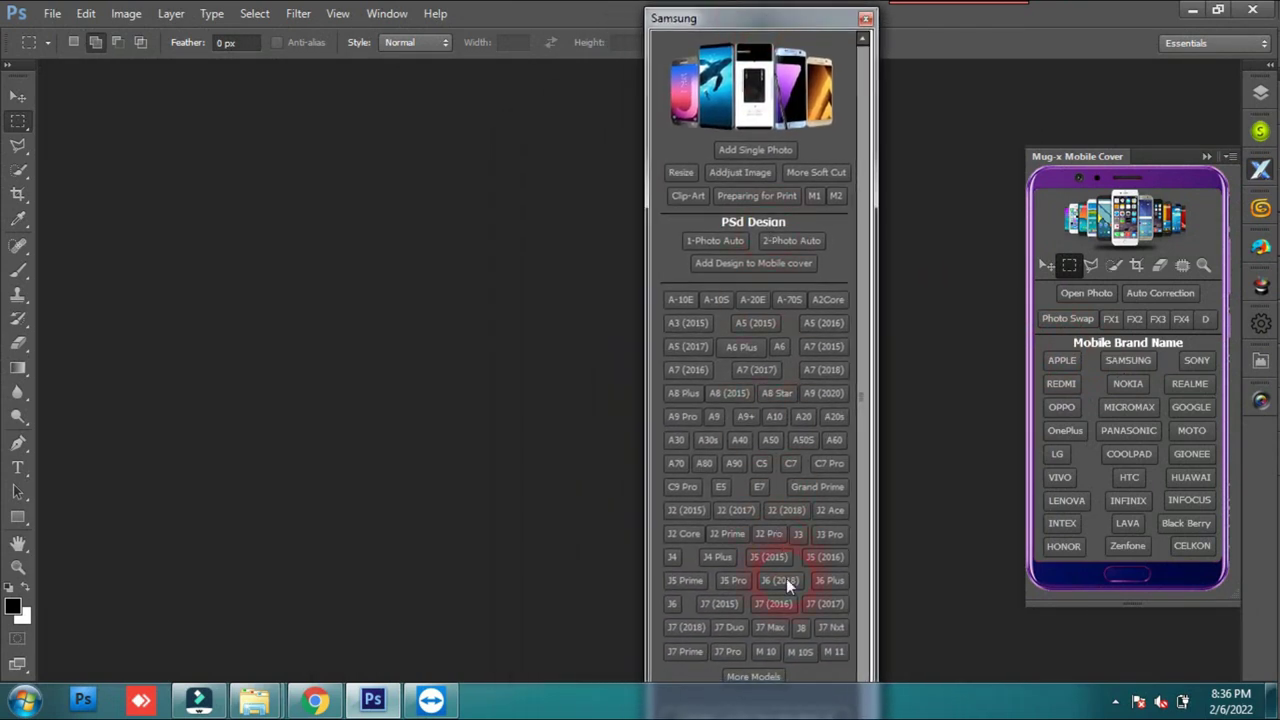
{"action": "left_click_drag", "start_coordinate": [615, 130], "coordinate": [565, 7]}
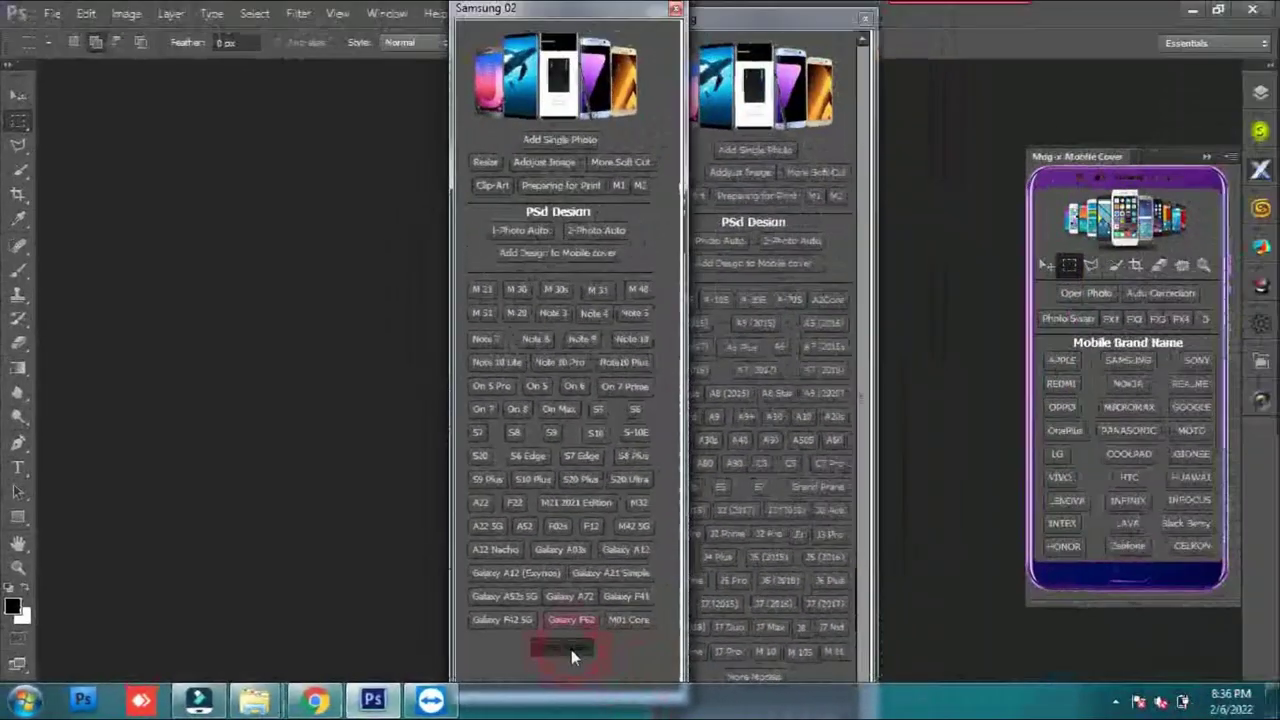
{"action": "left_click", "coordinate": [571, 650]}
{"action": "left_click_drag", "start_coordinate": [618, 152], "coordinate": [333, 76]}
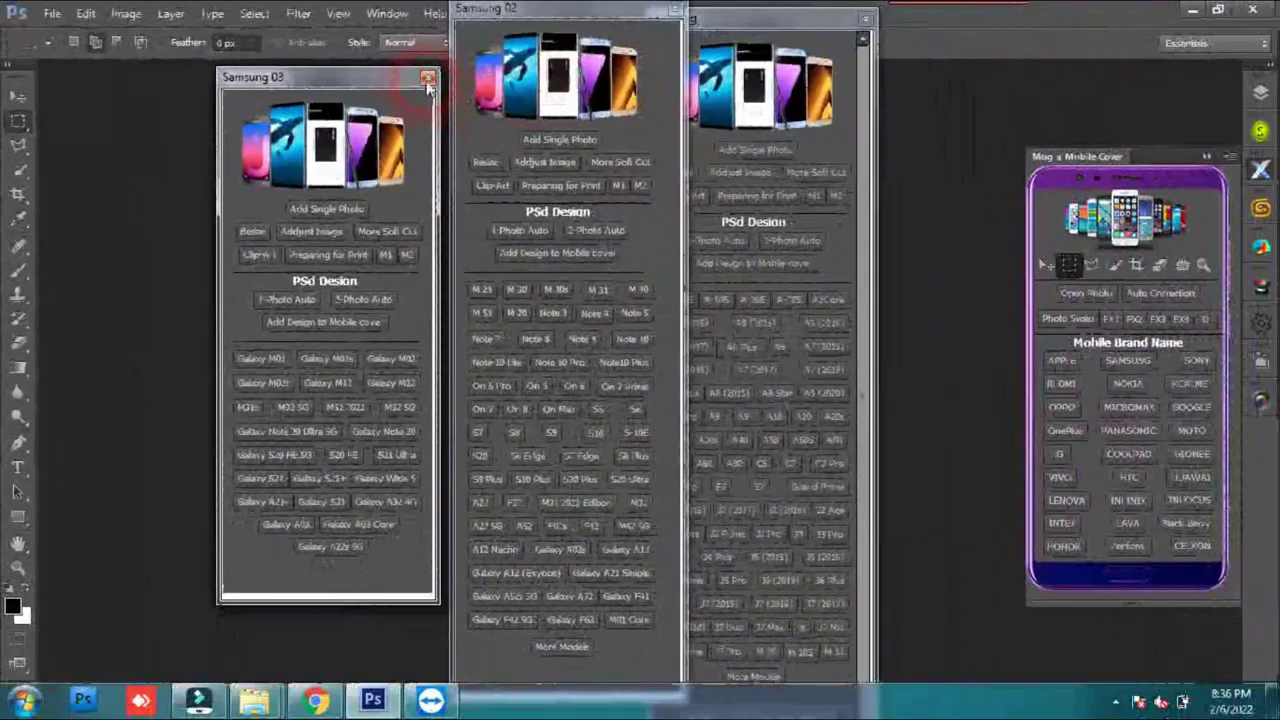
{"action": "left_click", "coordinate": [476, 86]}
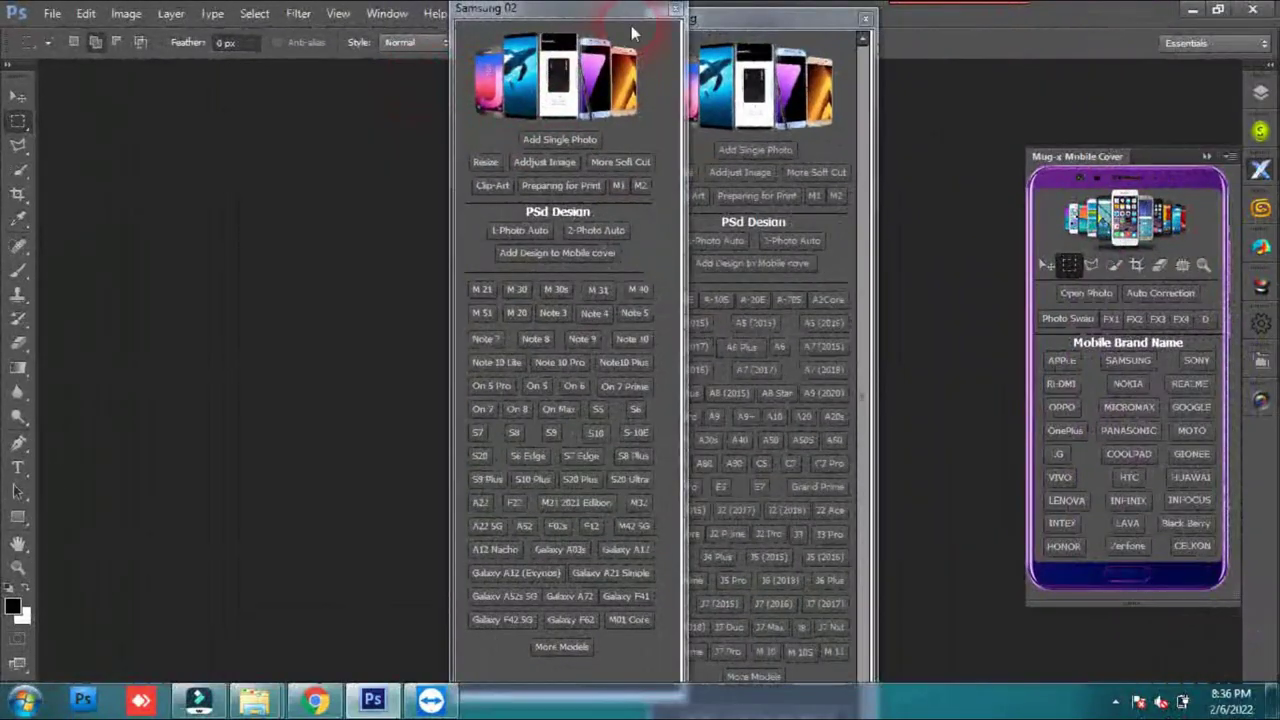
{"action": "left_click", "coordinate": [753, 12]}
{"action": "left_click", "coordinate": [866, 20]}
- Check the Xperia Pro-I cover template from the Sony models, then close the template and the Sony list
{"action": "left_click", "coordinate": [1125, 384]}
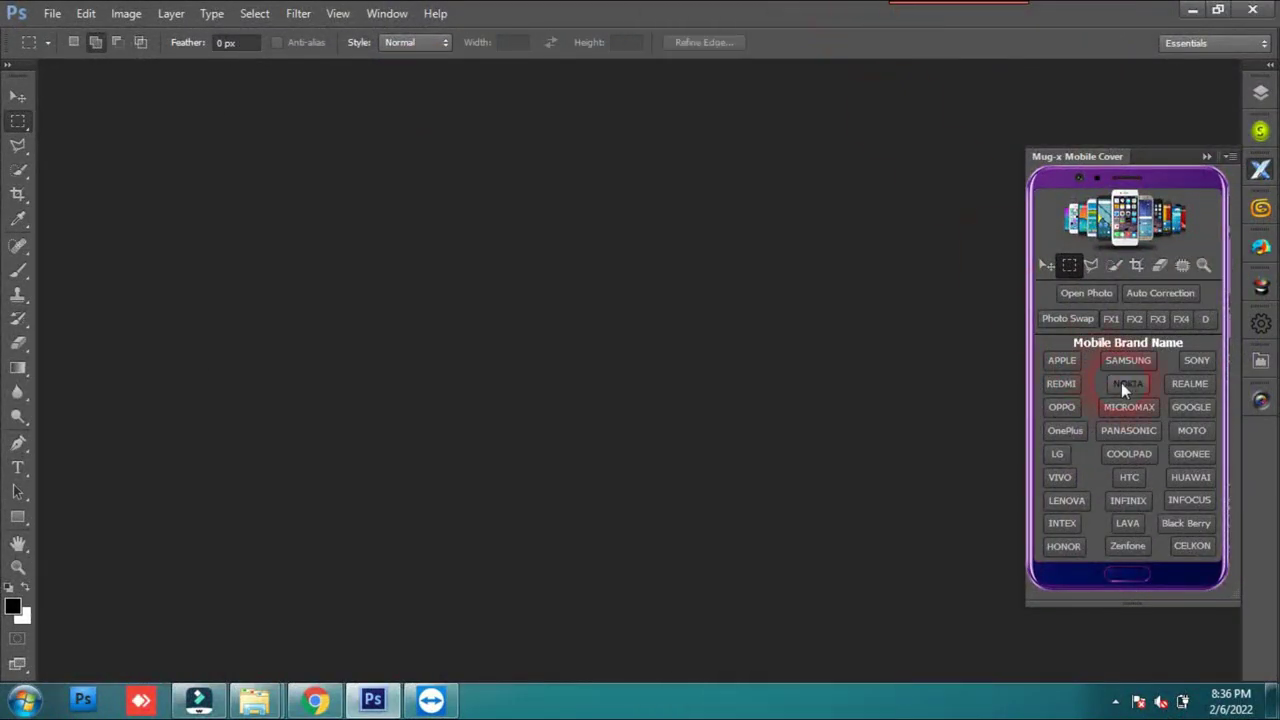
{"action": "left_click", "coordinate": [1201, 359]}
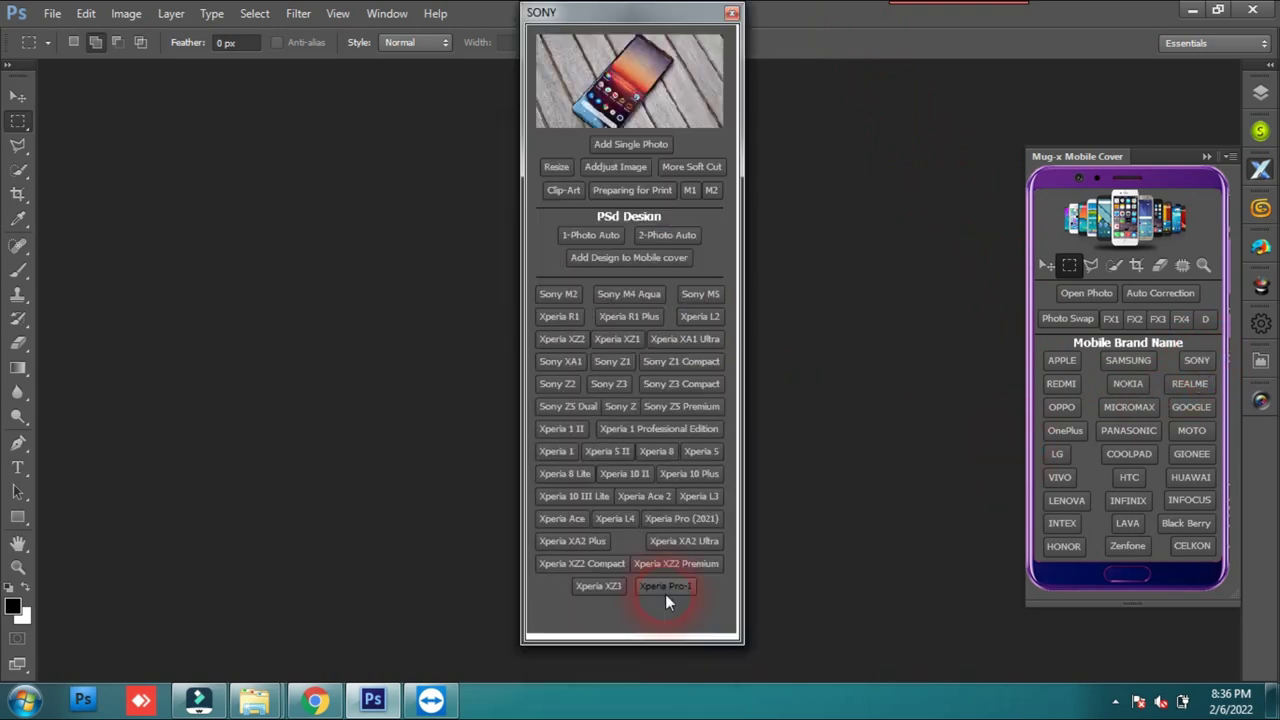
{"action": "left_click", "coordinate": [666, 588]}
{"action": "left_click_drag", "start_coordinate": [632, 18], "coordinate": [926, 50]}
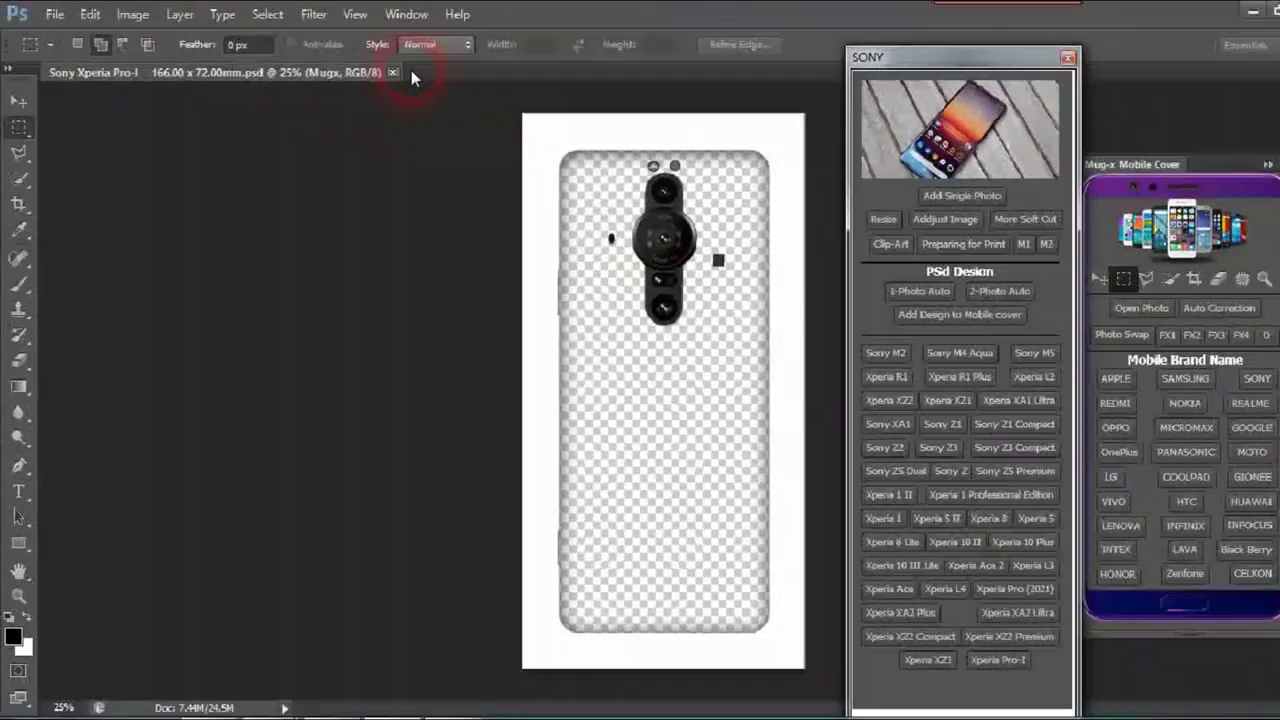
{"action": "left_click", "coordinate": [414, 71]}
{"action": "left_click", "coordinate": [1016, 57]}
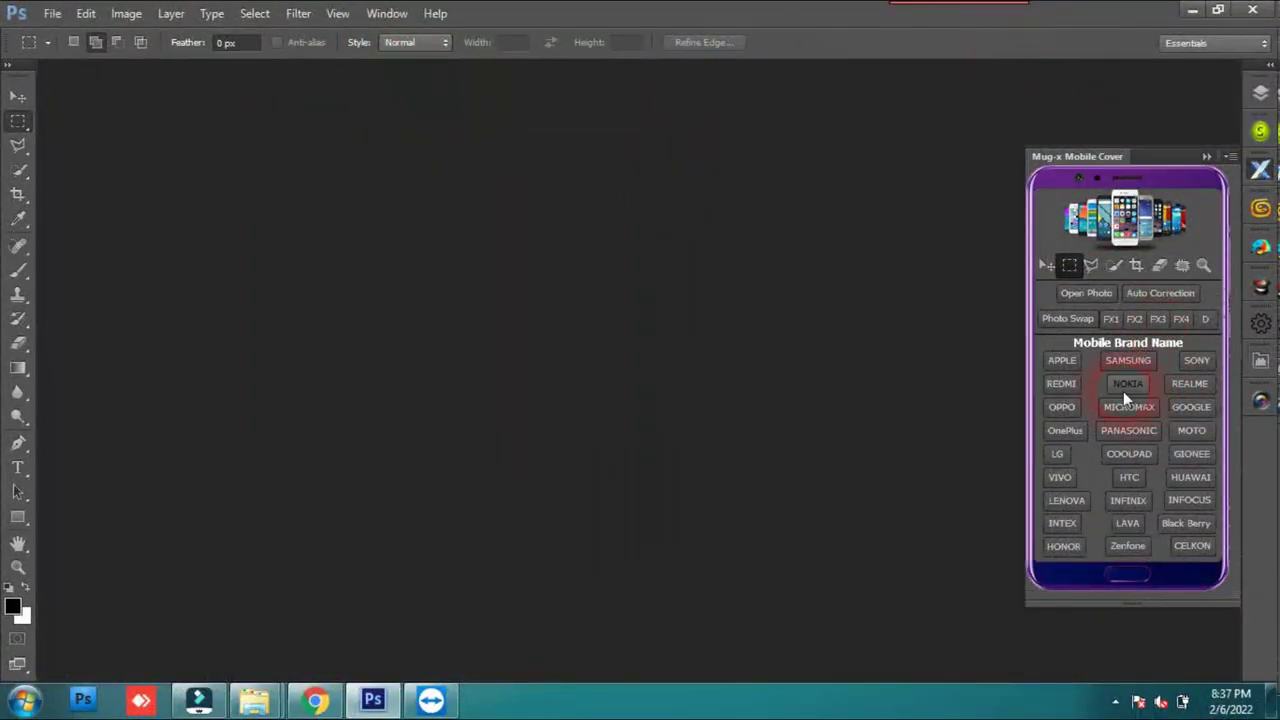
- Examine the Redmi and Nokia model lists one after the other, closing each of them
{"action": "left_click", "coordinate": [1062, 386]}
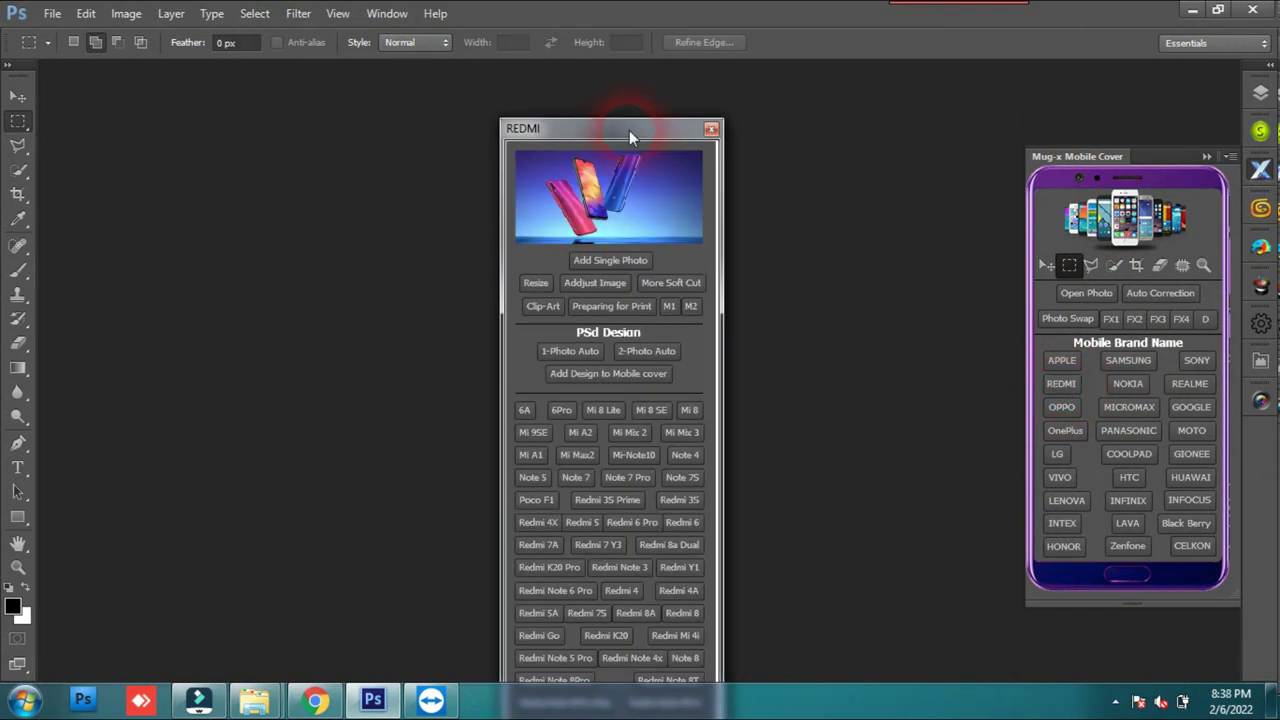
{"action": "left_click_drag", "start_coordinate": [629, 130], "coordinate": [615, 12]}
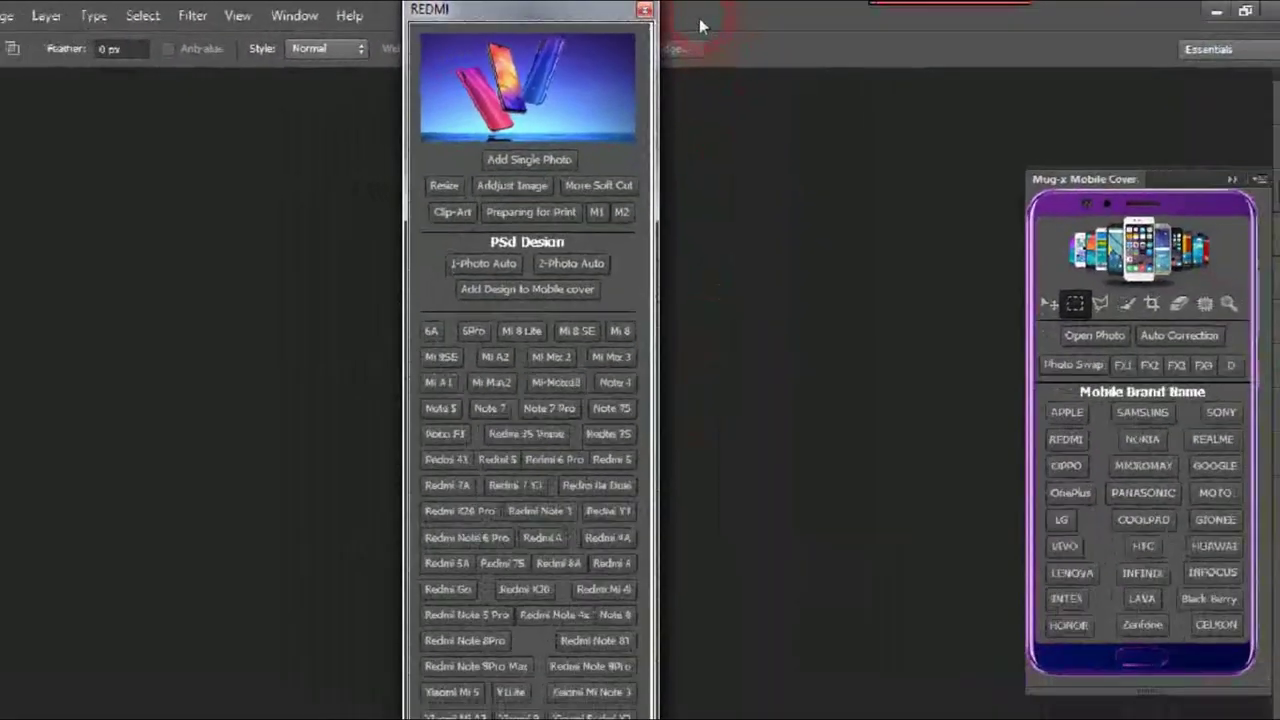
{"action": "left_click", "coordinate": [604, 12]}
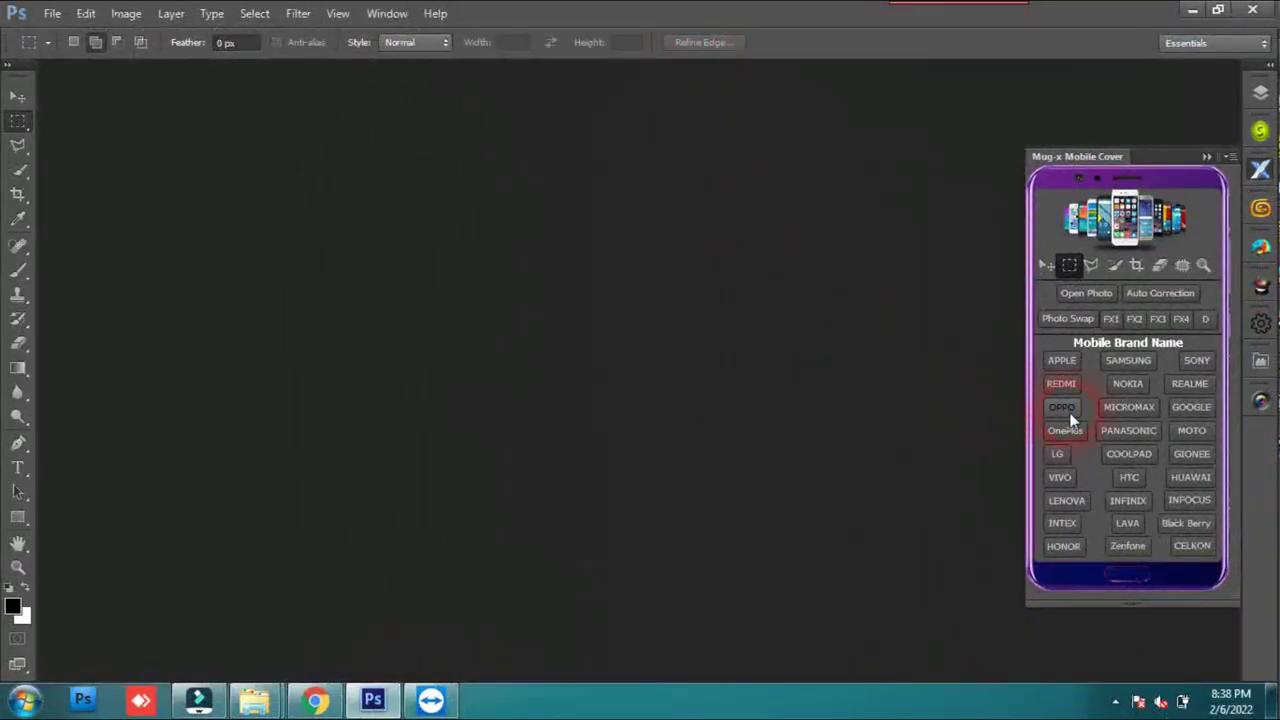
{"action": "left_click", "coordinate": [1118, 390]}
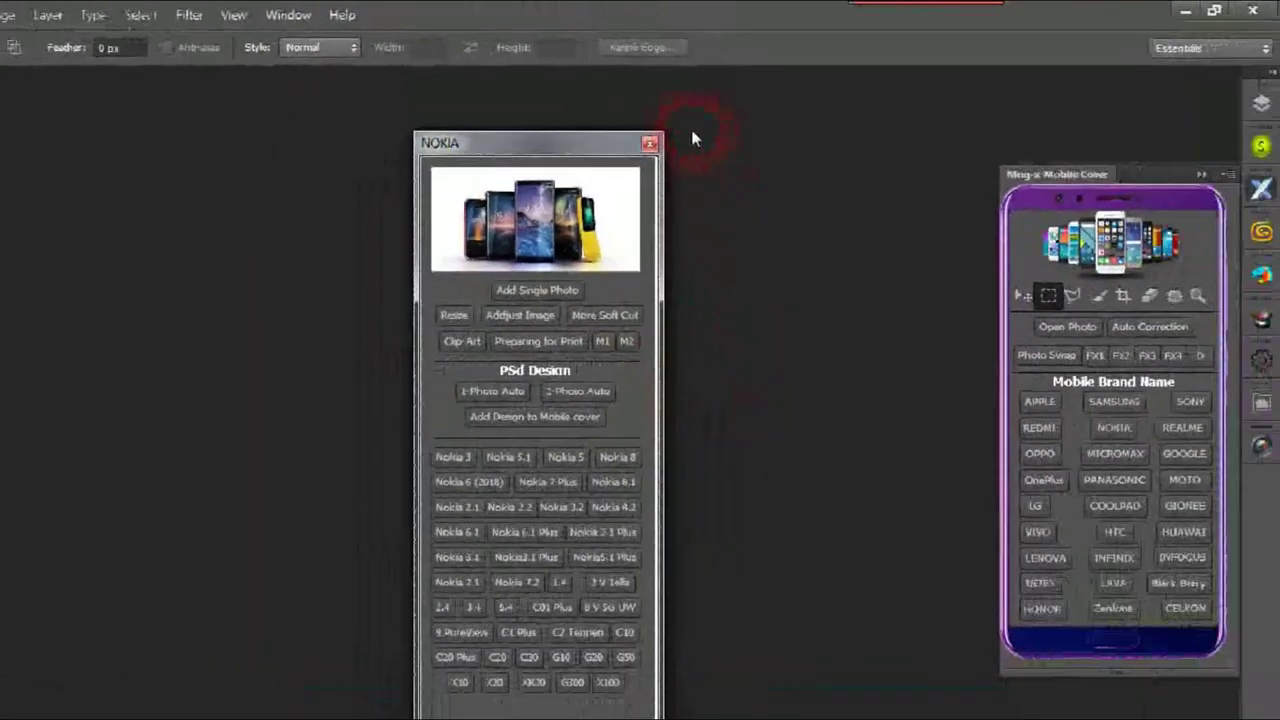
{"action": "left_click", "coordinate": [649, 143]}
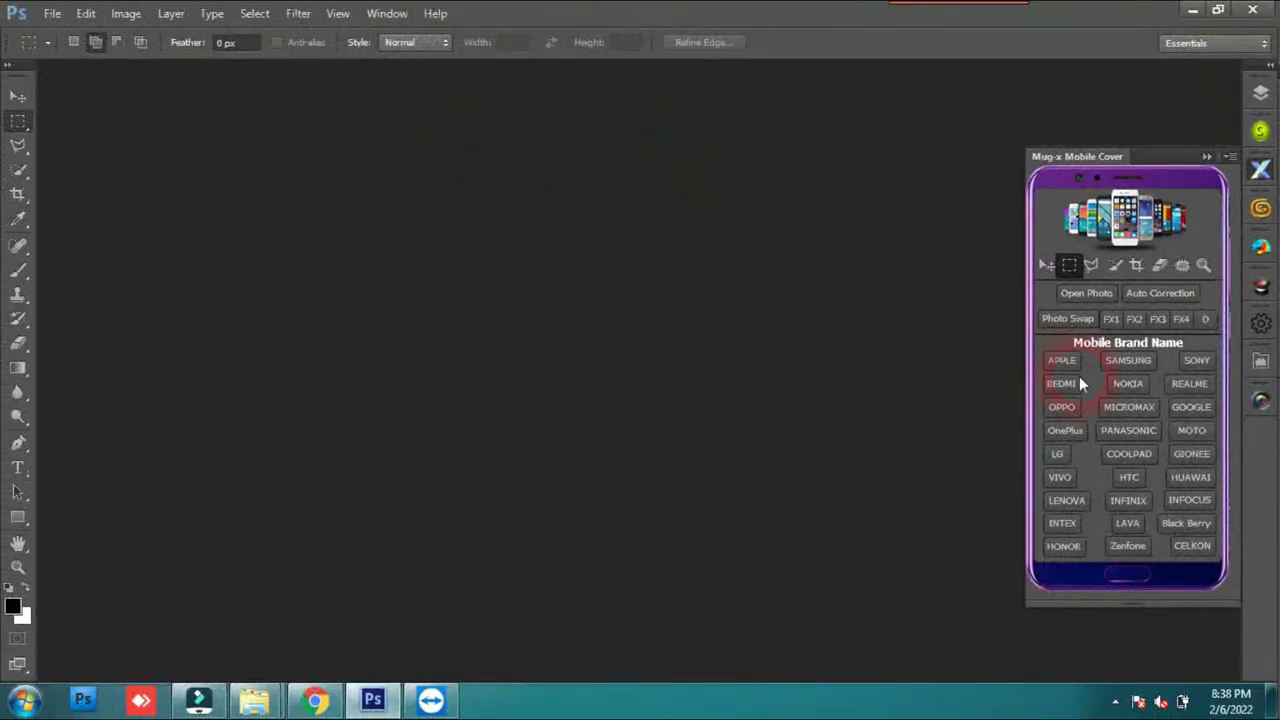
- Examine the Realme model list and its additional models list, then close both lists
{"action": "left_click", "coordinate": [1193, 385]}
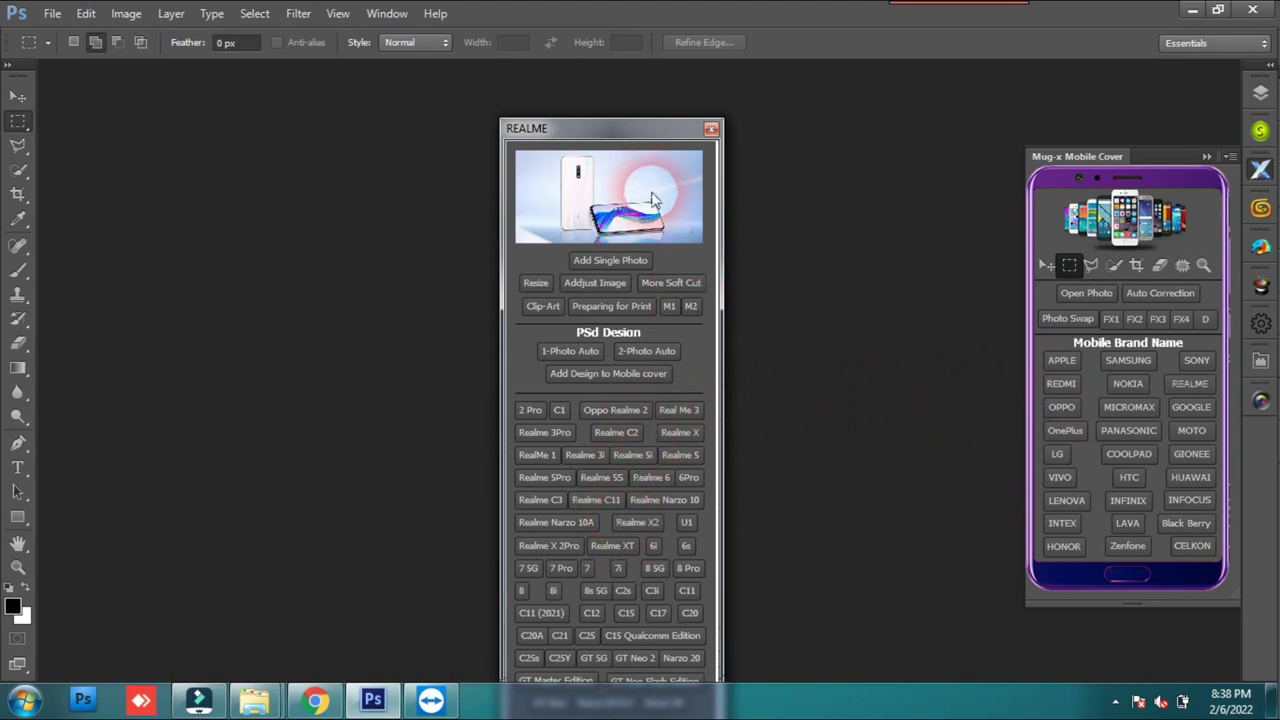
{"action": "left_click_drag", "start_coordinate": [617, 132], "coordinate": [667, 25]}
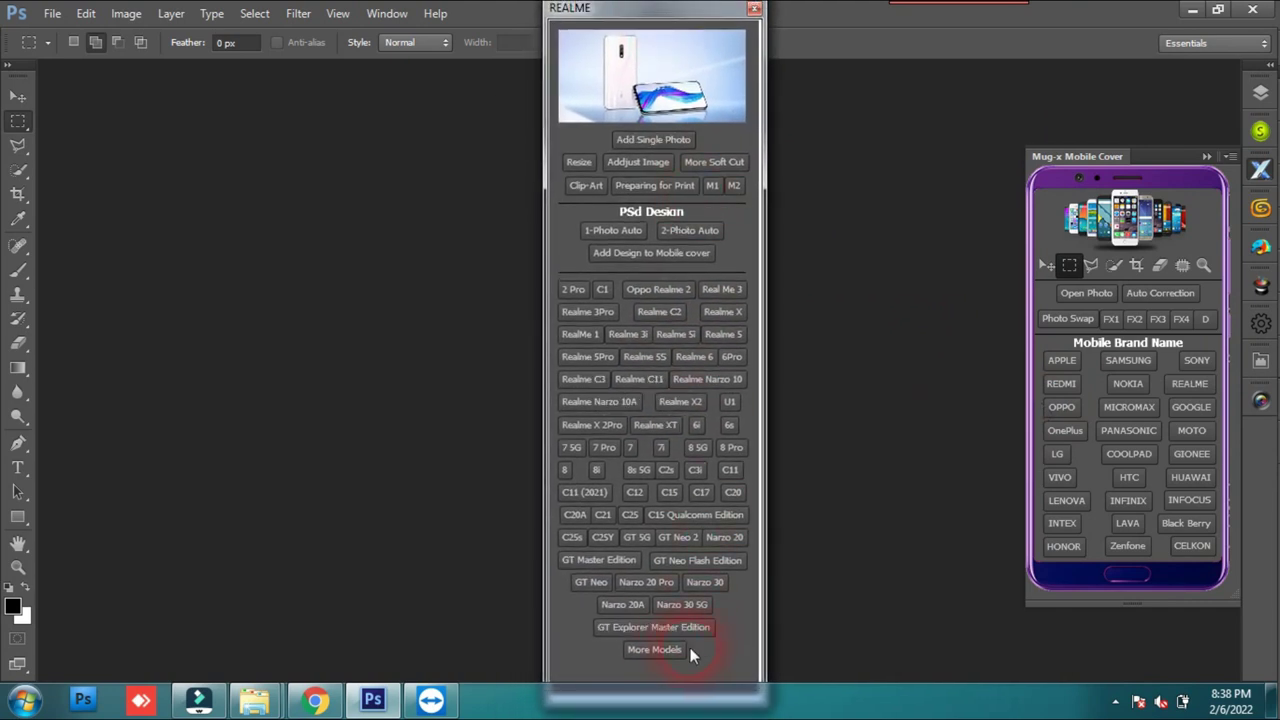
{"action": "left_click", "coordinate": [655, 650]}
{"action": "left_click_drag", "start_coordinate": [625, 148], "coordinate": [495, 112]}
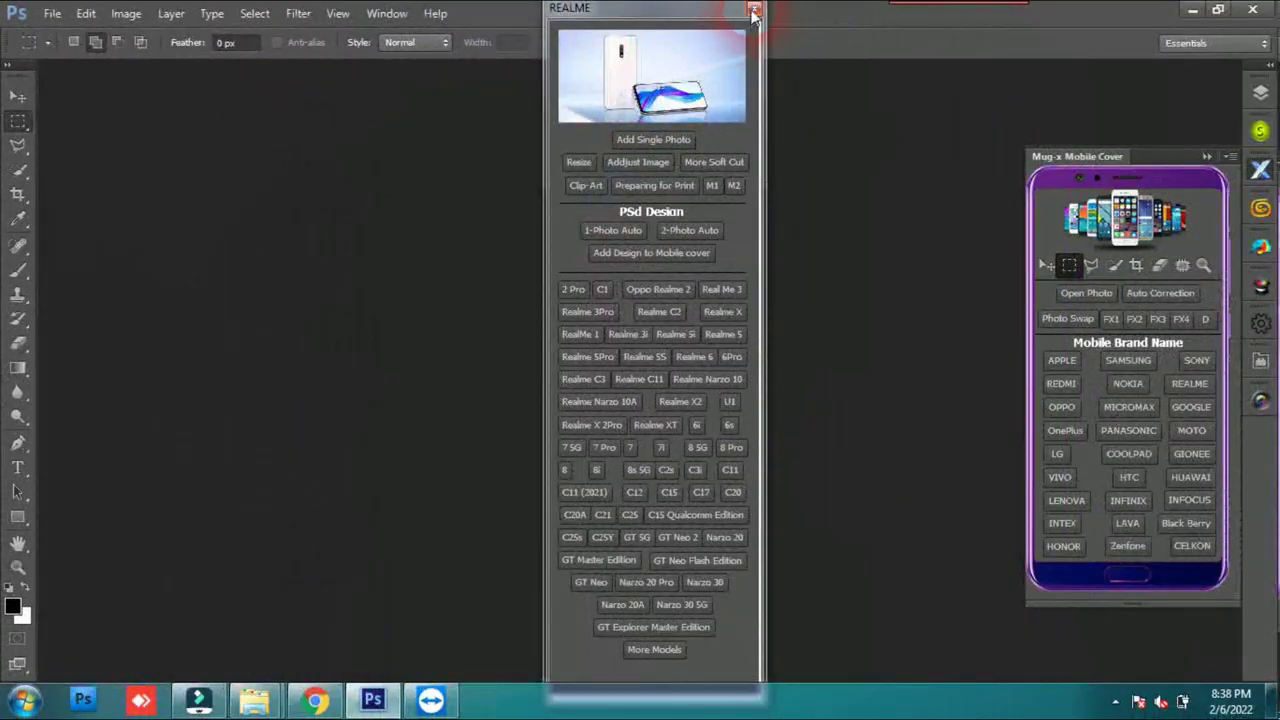
{"action": "left_click", "coordinate": [754, 10]}
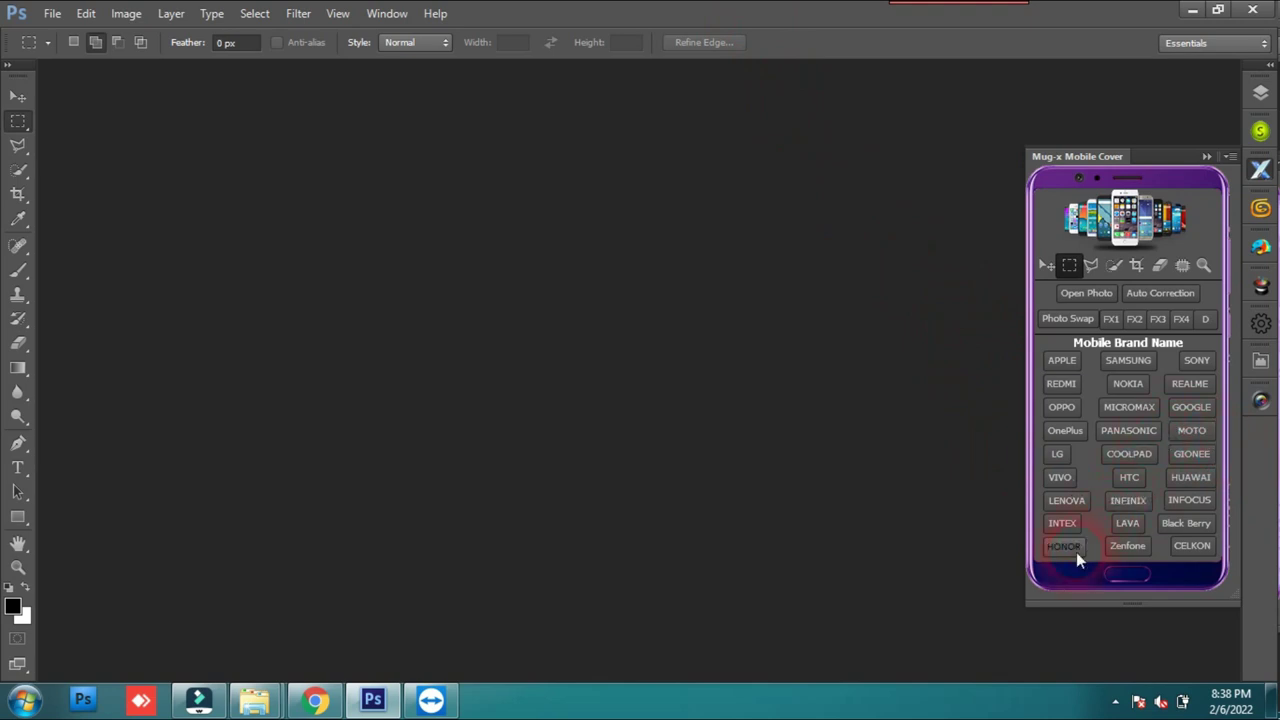
- Switch to File Explorer, open the New models folder inside new update mobile on drive D:, and display its contents as extra large icons
{"action": "left_click", "coordinate": [1188, 12]}
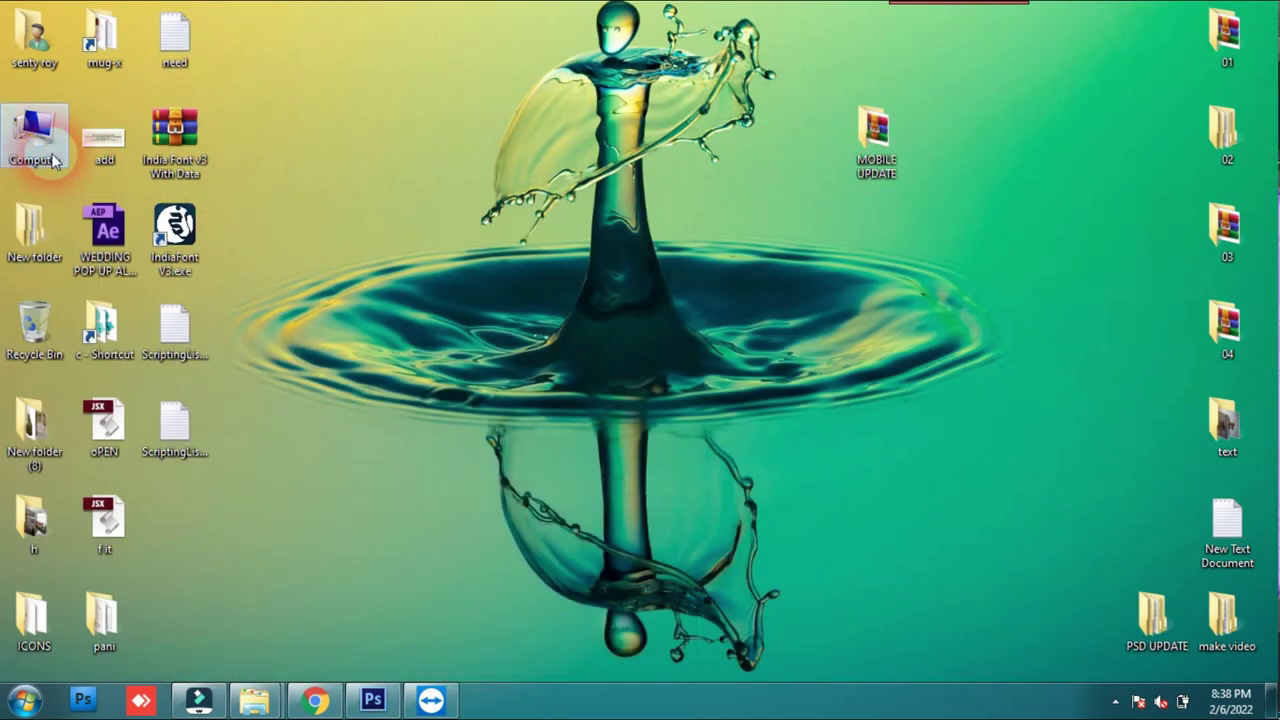
{"action": "double_click", "coordinate": [55, 162]}
{"action": "double_click", "coordinate": [566, 149]}
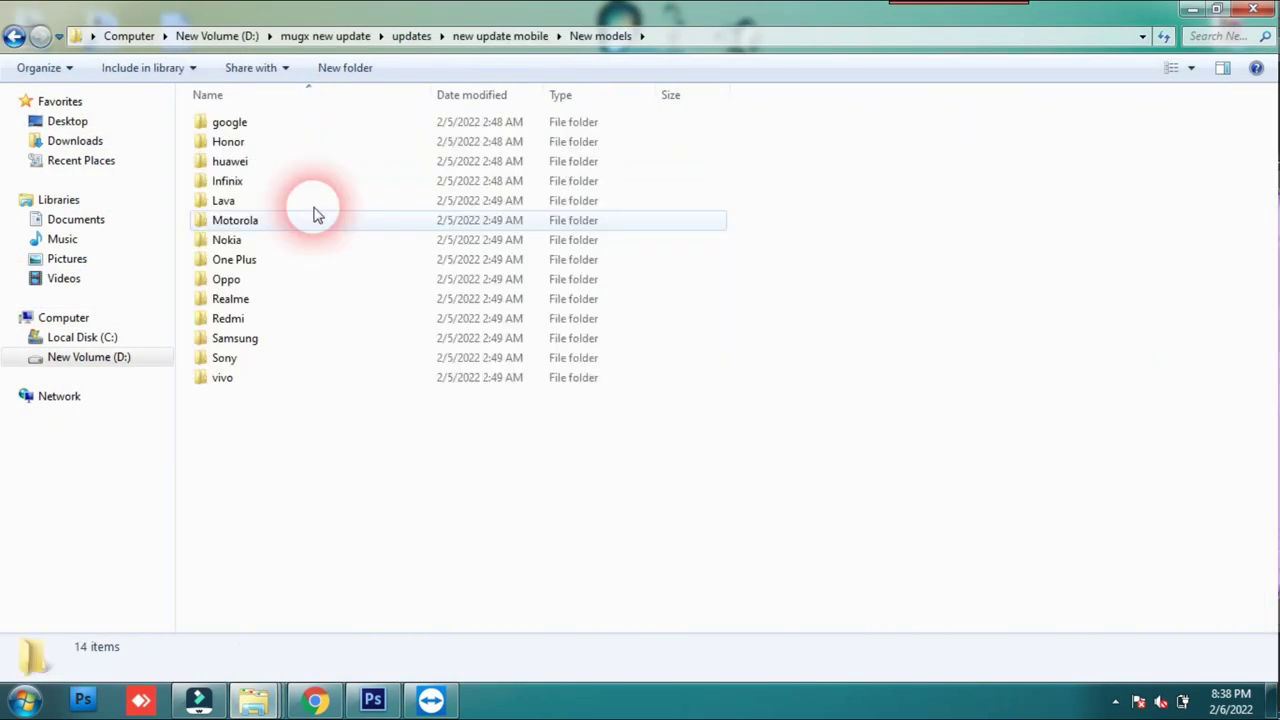
{"action": "right_click", "coordinate": [336, 416]}
{"action": "mouse_move", "coordinate": [414, 426]}
{"action": "left_click", "coordinate": [600, 428]}
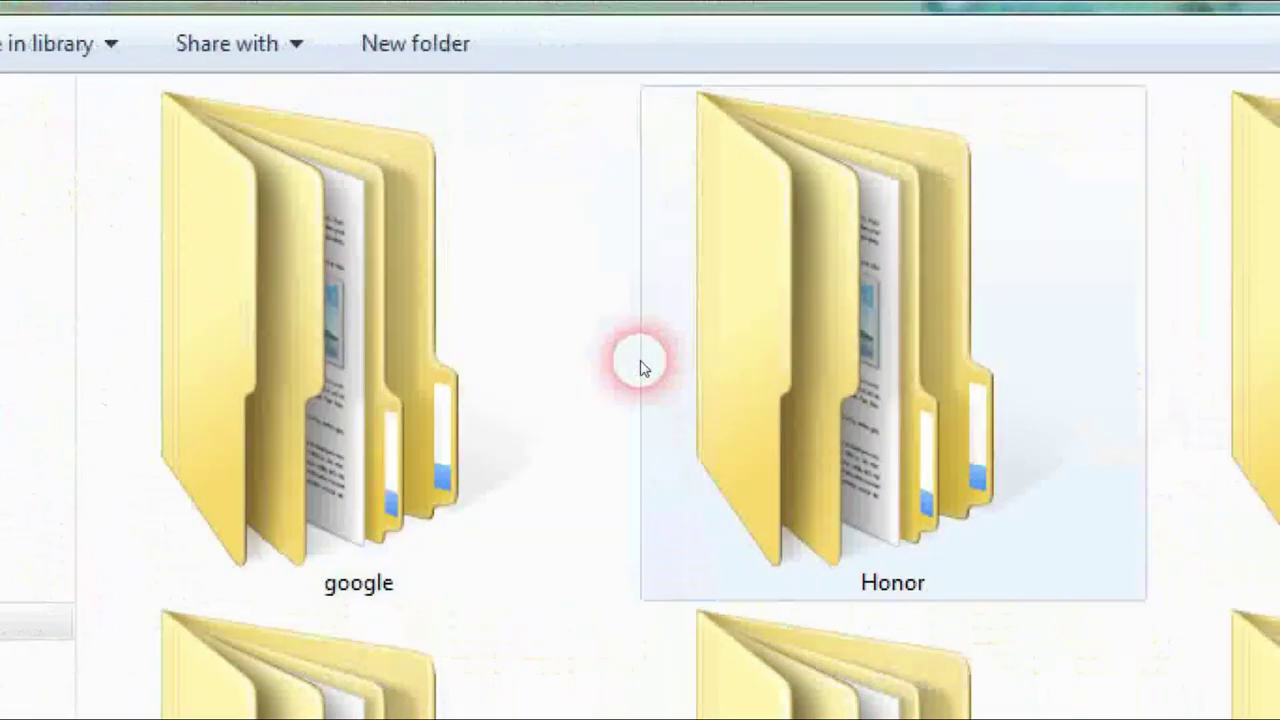
- Examine the brand folders in New models one by one, from Honor through vivo, then minimize File Explorer
{"action": "left_click", "coordinate": [792, 366]}
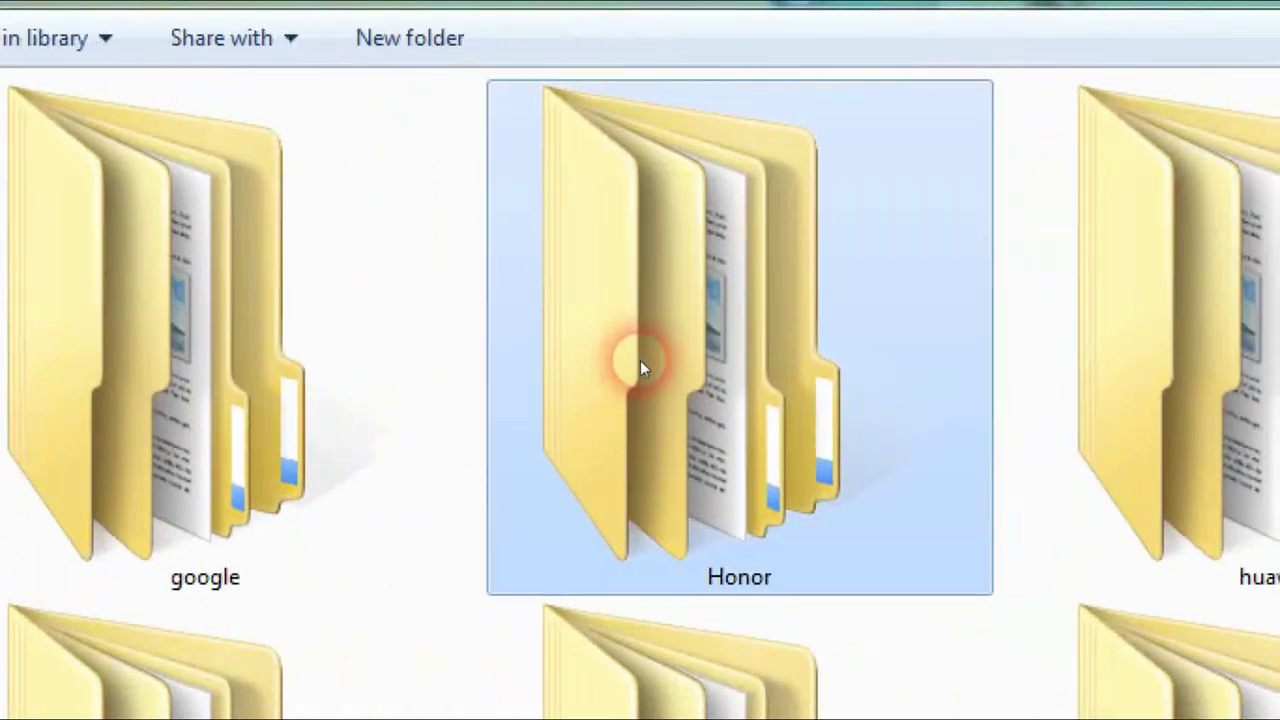
{"action": "left_click", "coordinate": [640, 366]}
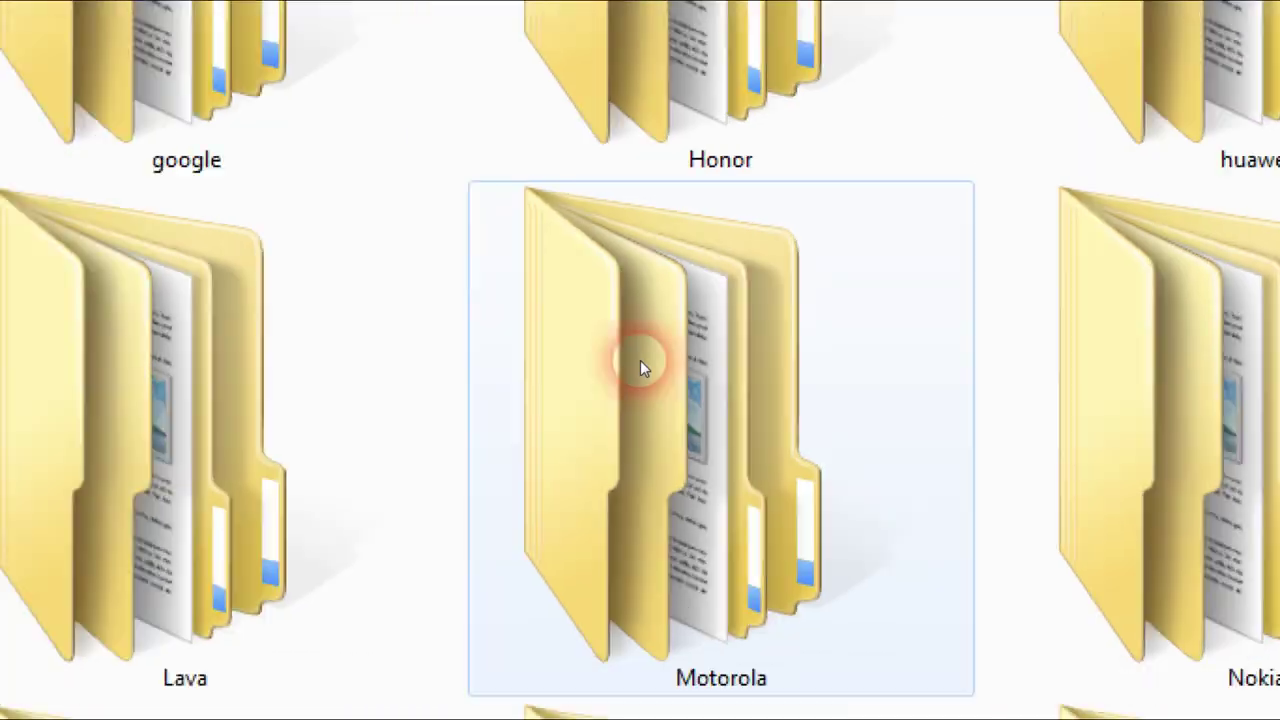
{"action": "left_click", "coordinate": [644, 360]}
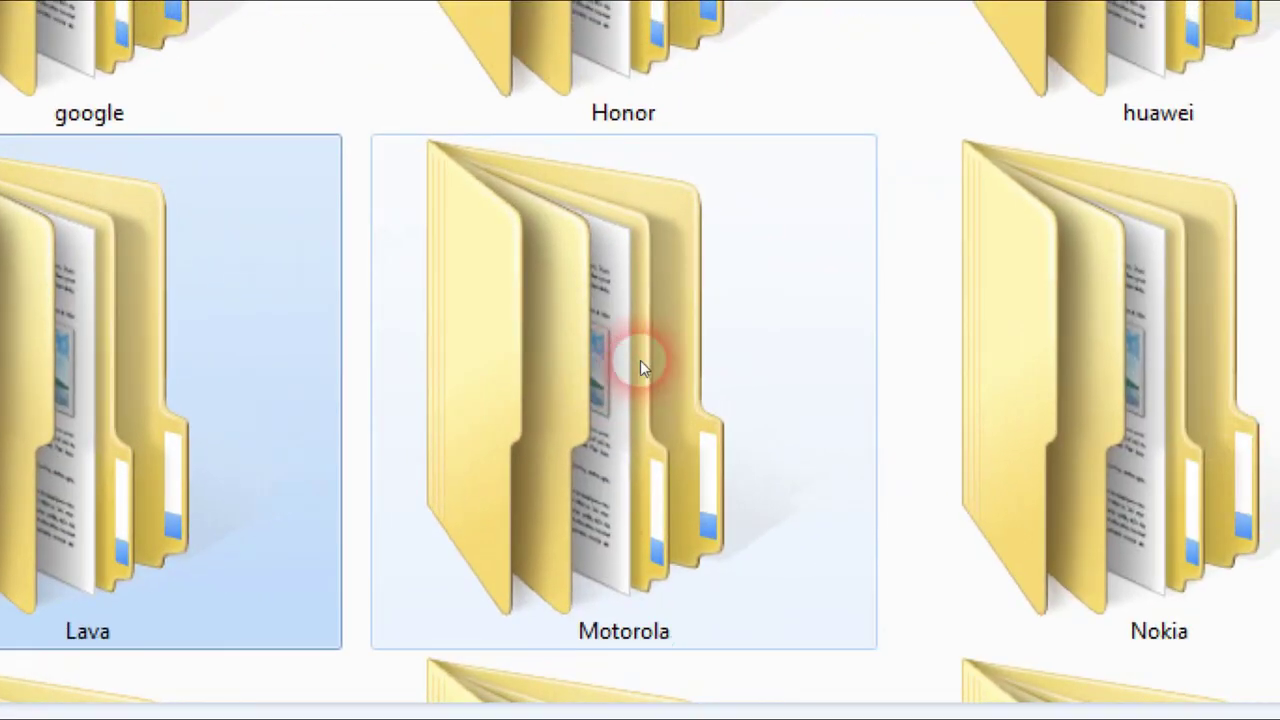
{"action": "left_click", "coordinate": [640, 360]}
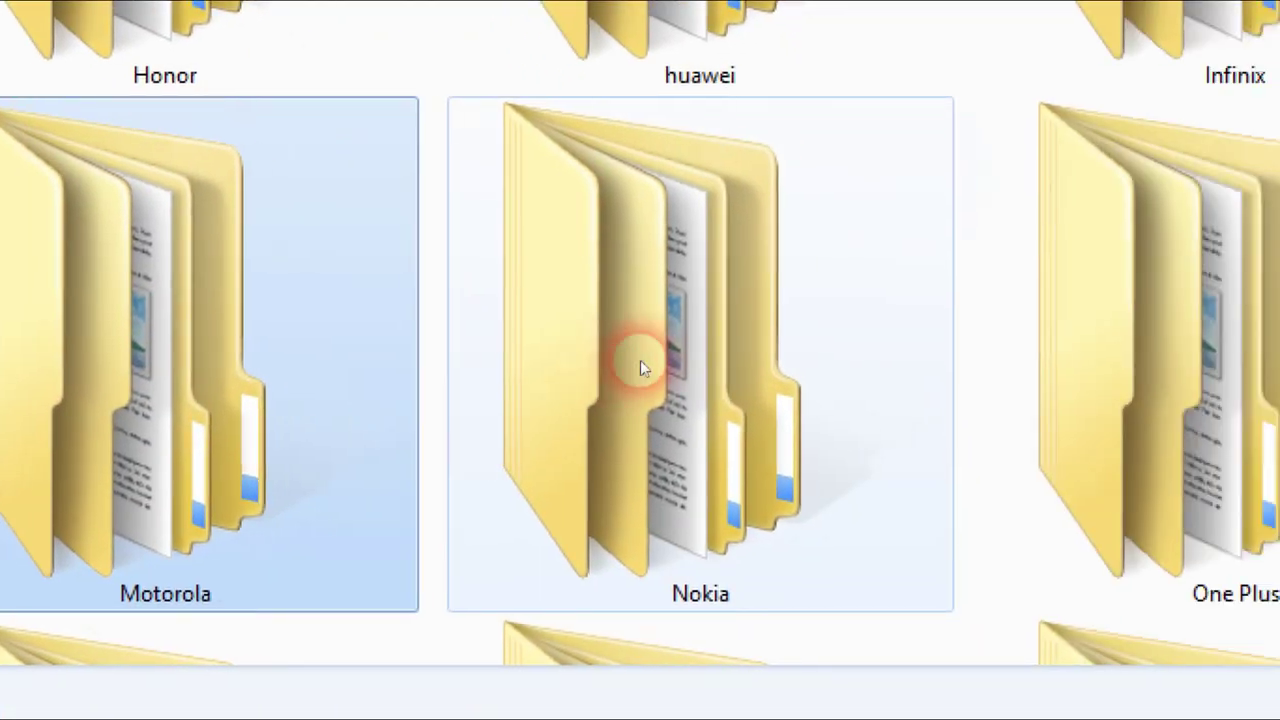
{"action": "left_click", "coordinate": [641, 365]}
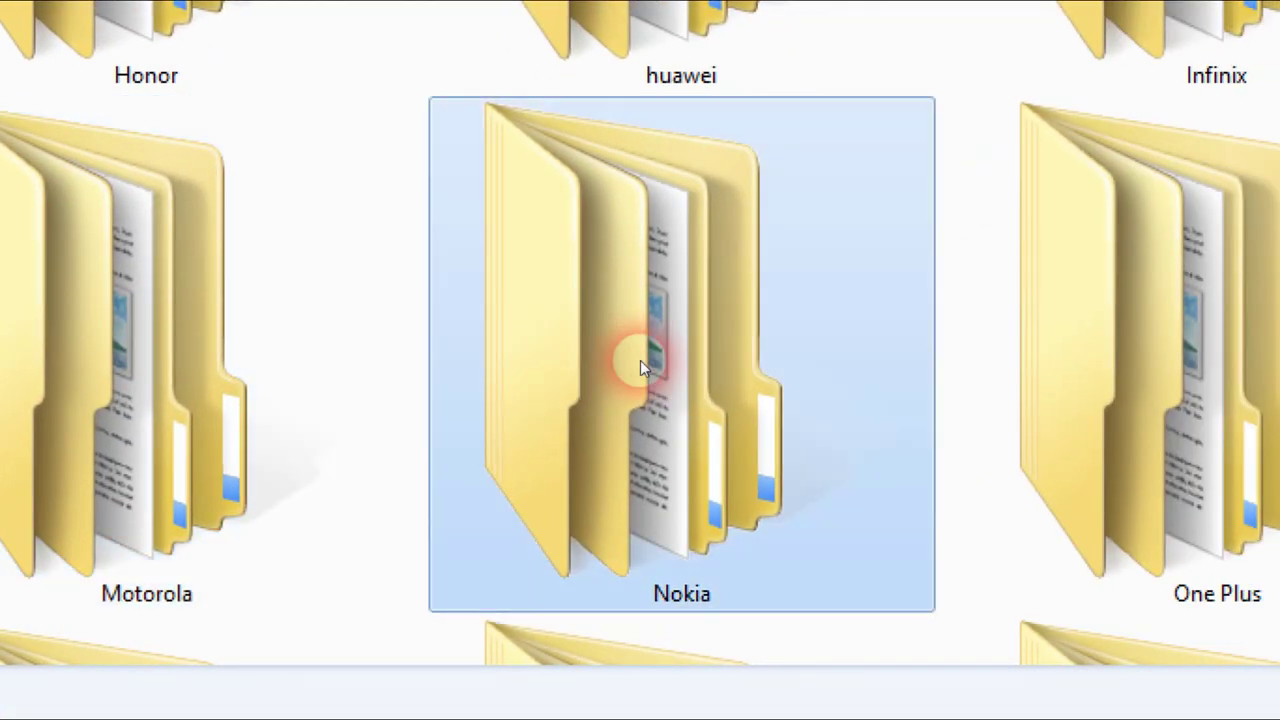
{"action": "left_click", "coordinate": [1177, 372]}
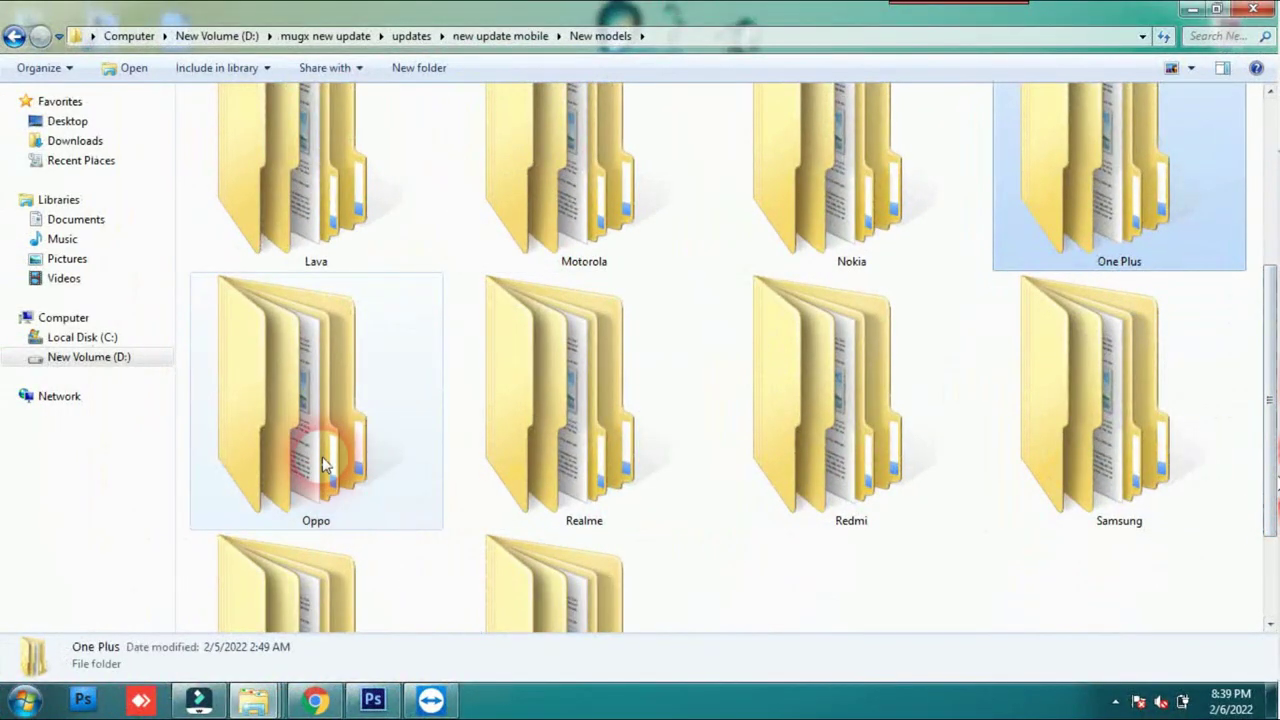
{"action": "left_click", "coordinate": [323, 457]}
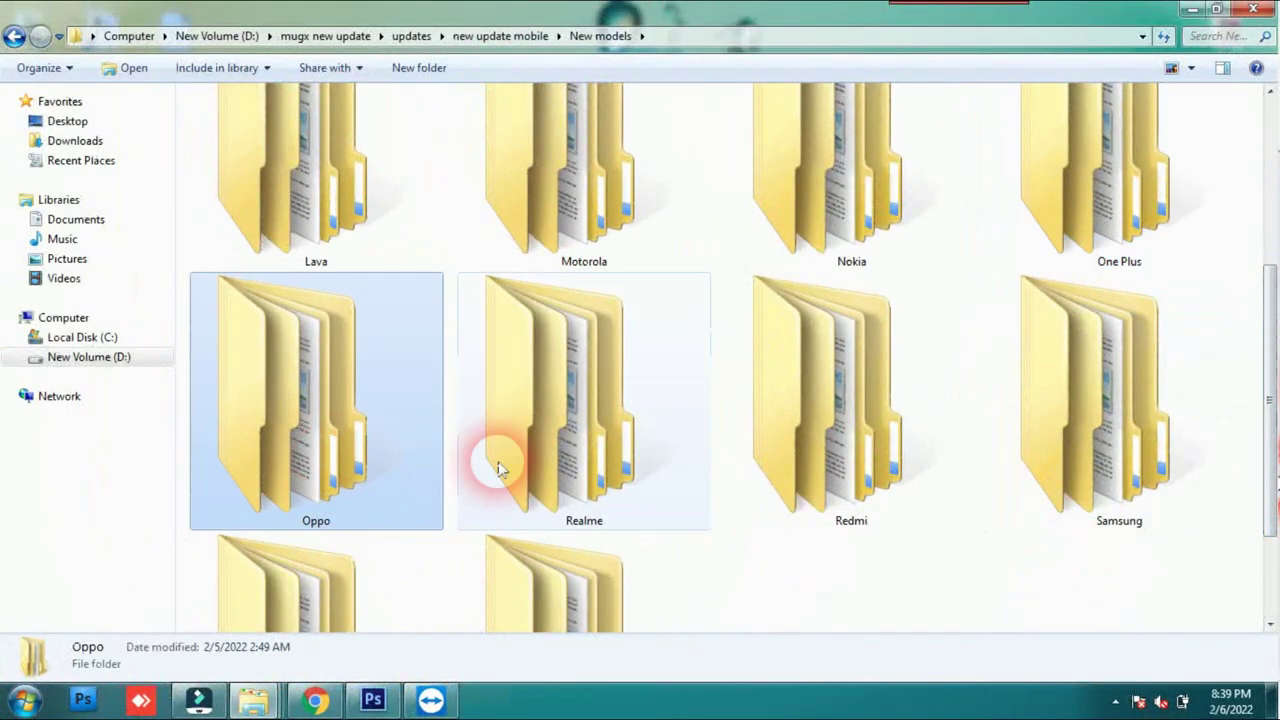
{"action": "left_click", "coordinate": [592, 440]}
{"action": "left_click", "coordinate": [856, 458]}
{"action": "left_click", "coordinate": [1097, 474]}
{"action": "left_click_drag", "start_coordinate": [1268, 412], "coordinate": [1262, 490]}
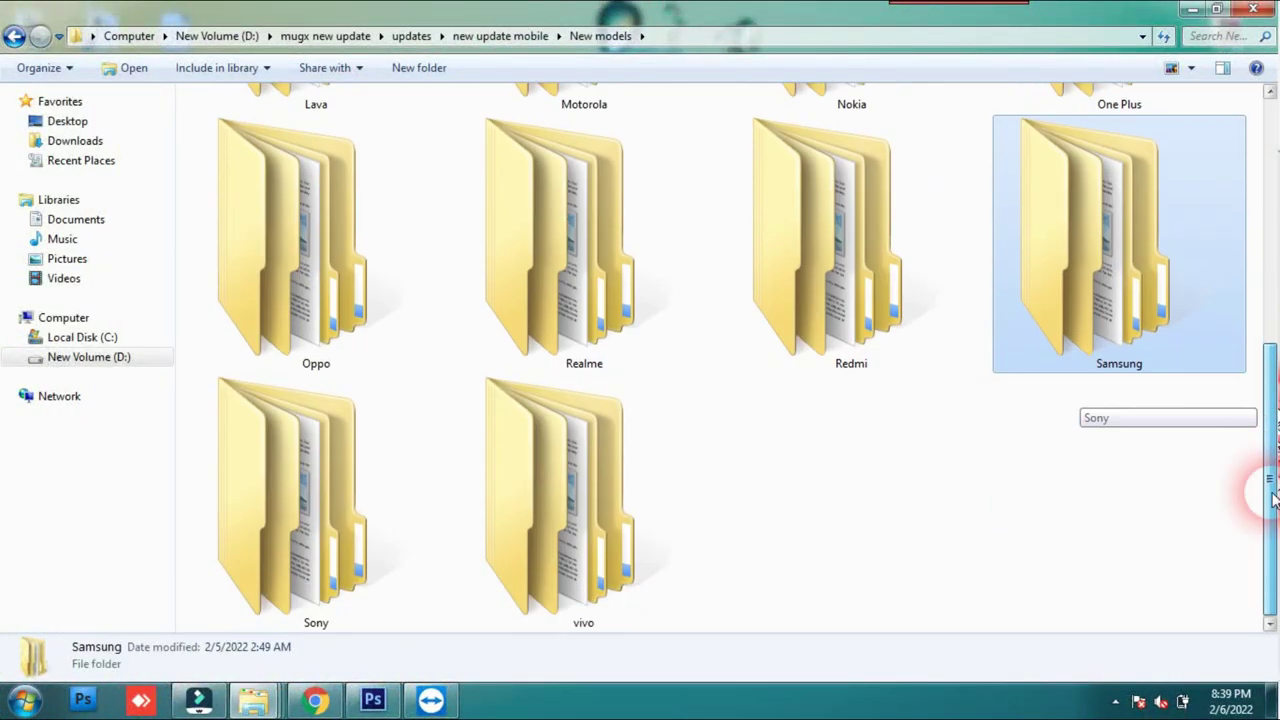
{"action": "left_click", "coordinate": [329, 534]}
{"action": "left_click", "coordinate": [580, 533]}
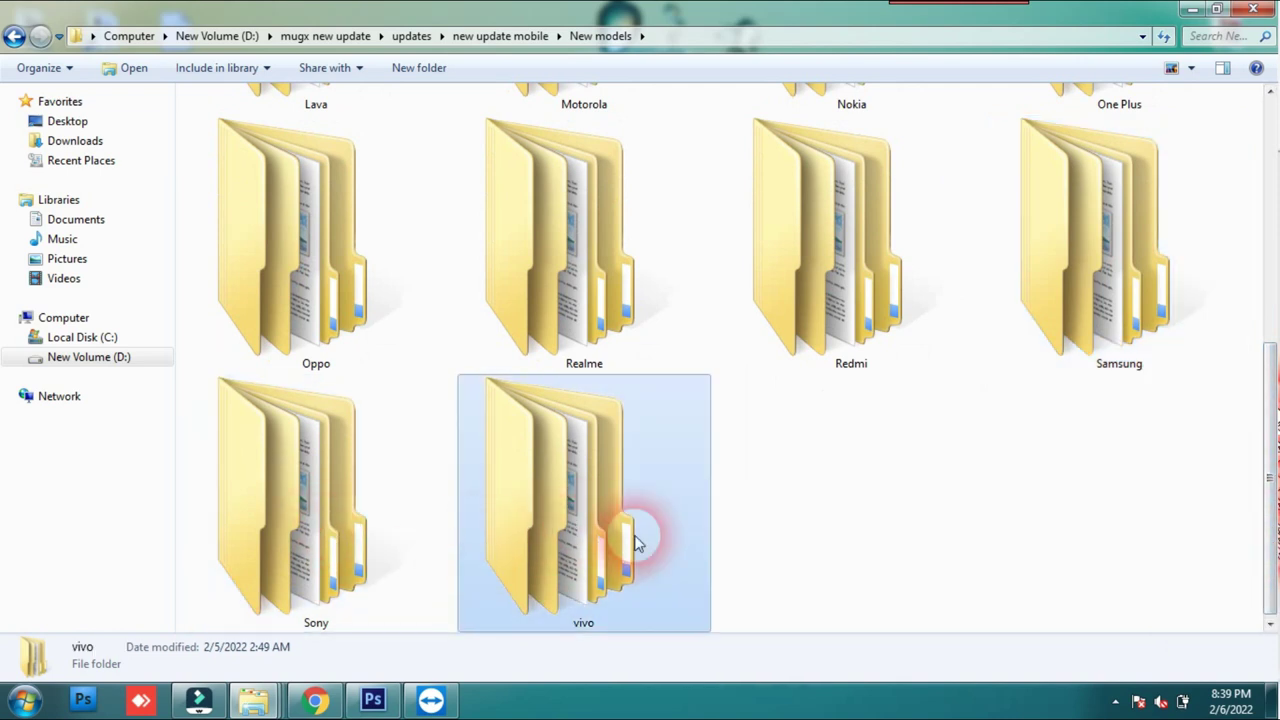
{"action": "left_click", "coordinate": [822, 542]}
{"action": "left_click", "coordinate": [1196, 10]}
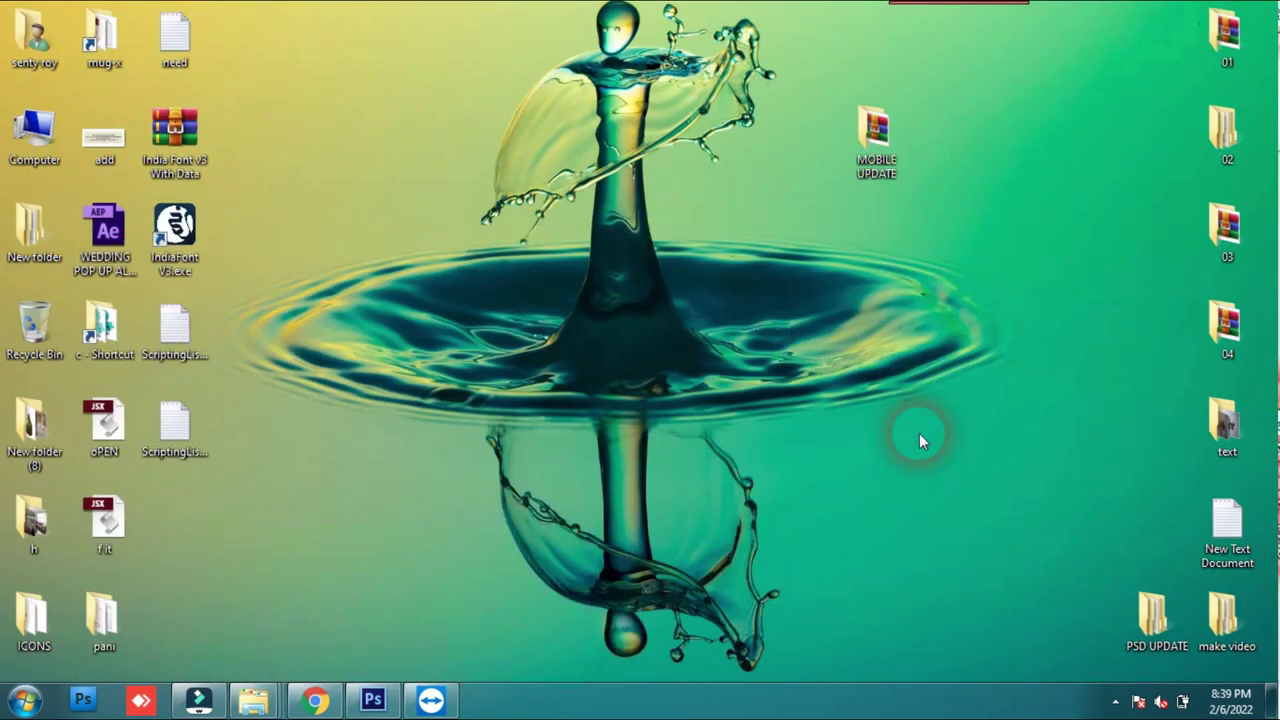